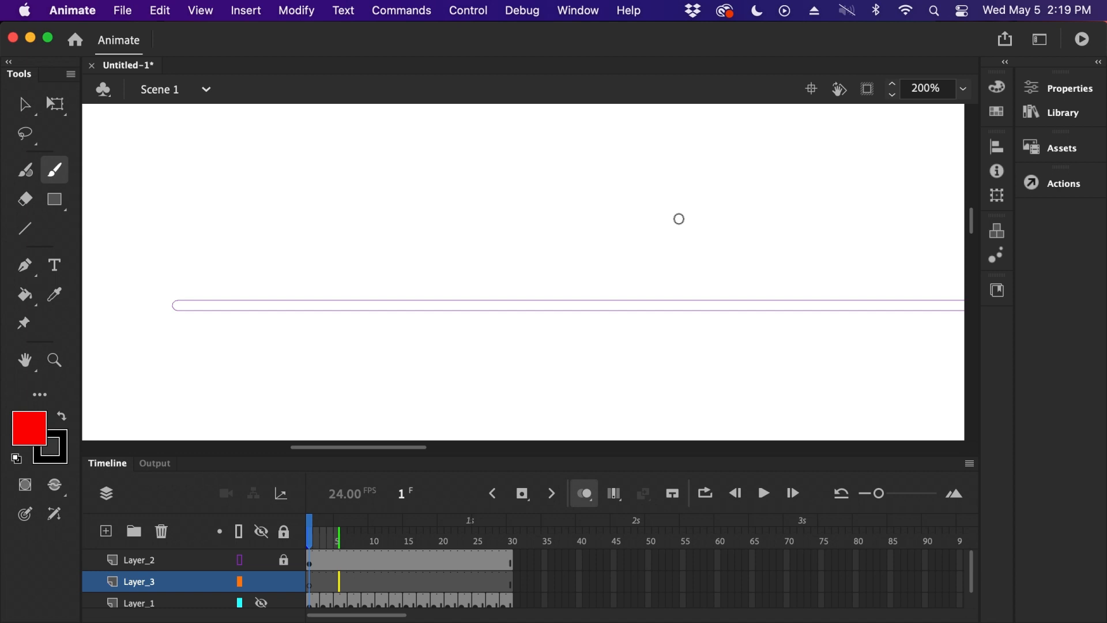
Draw a red circle around the left end of the guide line on frame 1 of Layer_3, and insert a blank keyframe at frame 3.
scroll(678, 219, "down", 1)
left_click(307, 582)
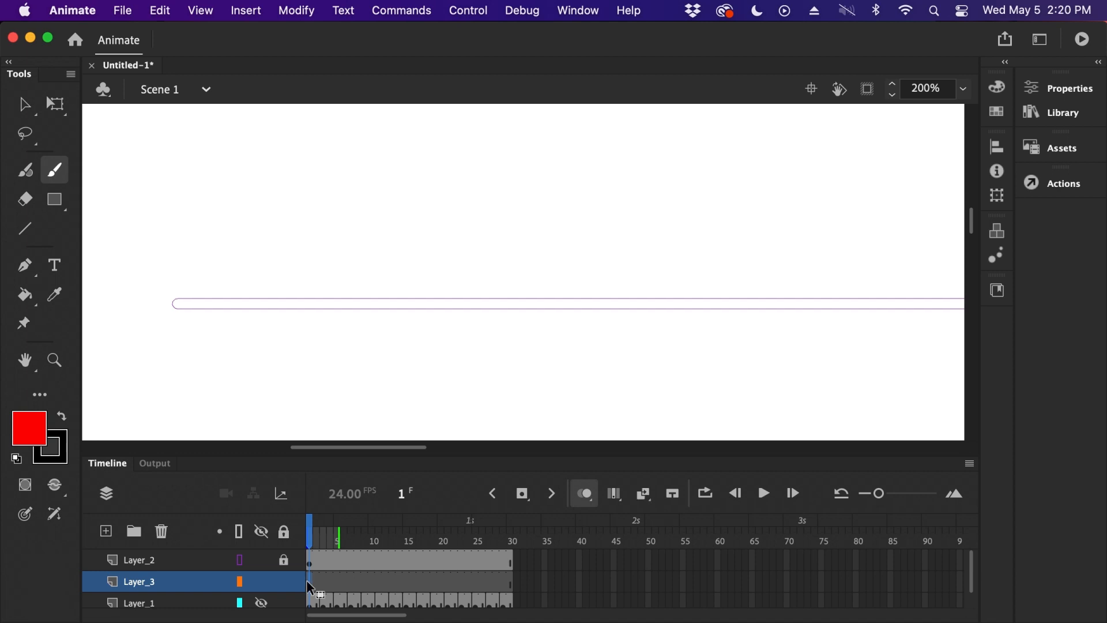
key("super+minus")
mouse_move(779, 233)
left_mouse_down()
mouse_move(569, 121)
mouse_move(639, 214)
mouse_move(672, 229)
left_mouse_up()
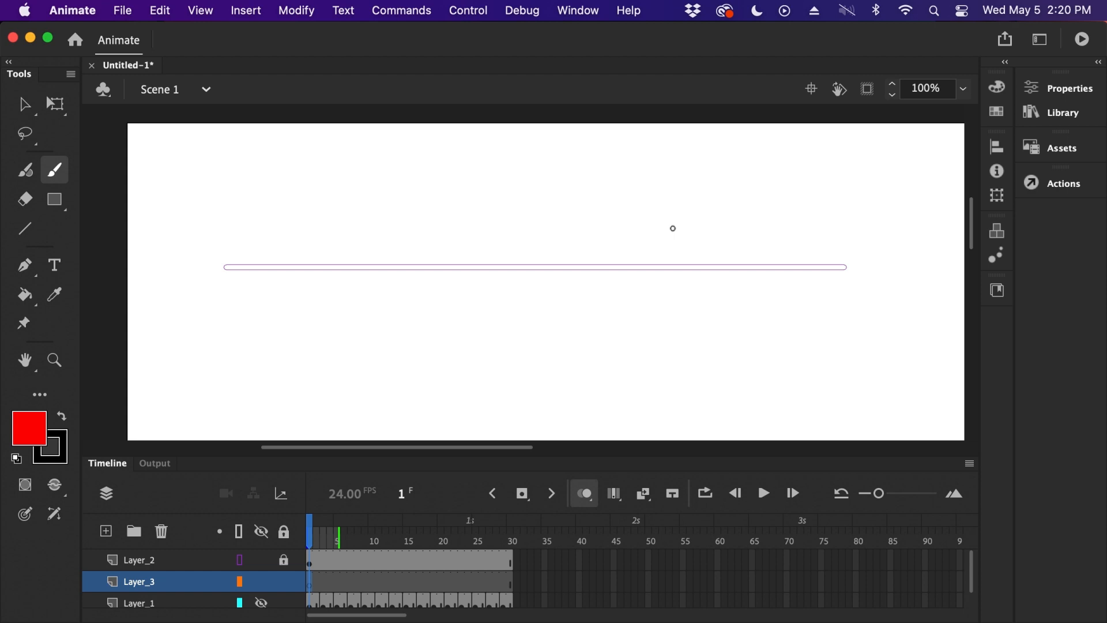
key("super+equal")
left_click_drag(544, 344, 749, 361)
mouse_move(224, 235)
left_mouse_down()
mouse_move(185, 290)
mouse_move(217, 323)
mouse_move(240, 320)
mouse_move(226, 233)
mouse_move(262, 231)
mouse_move(283, 287)
mouse_move(268, 311)
mouse_move(237, 321)
left_mouse_up()
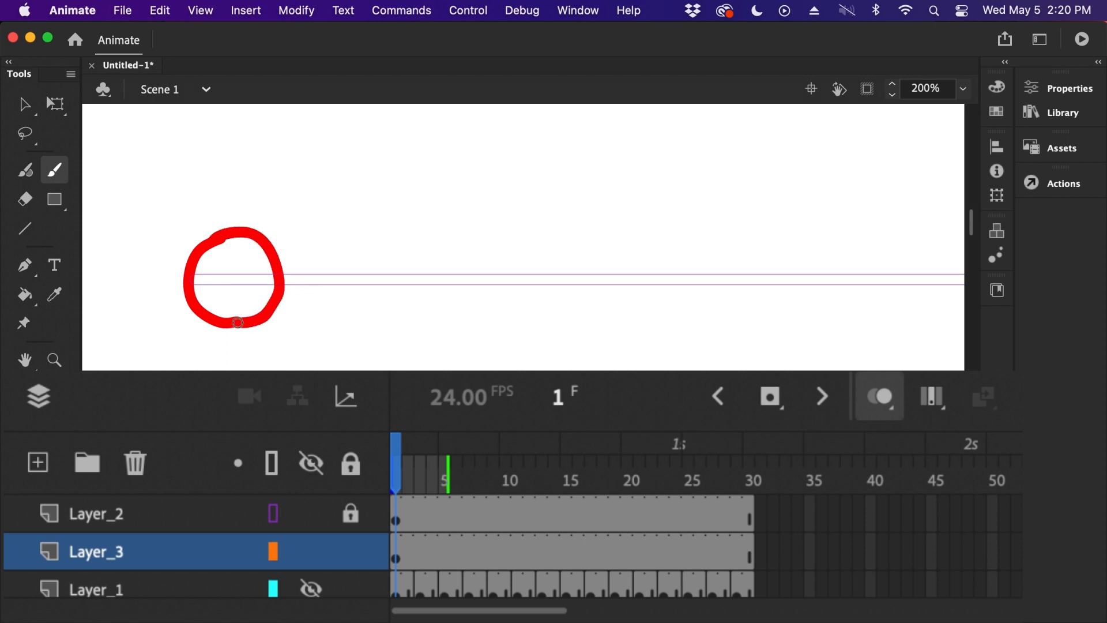
left_click(420, 558)
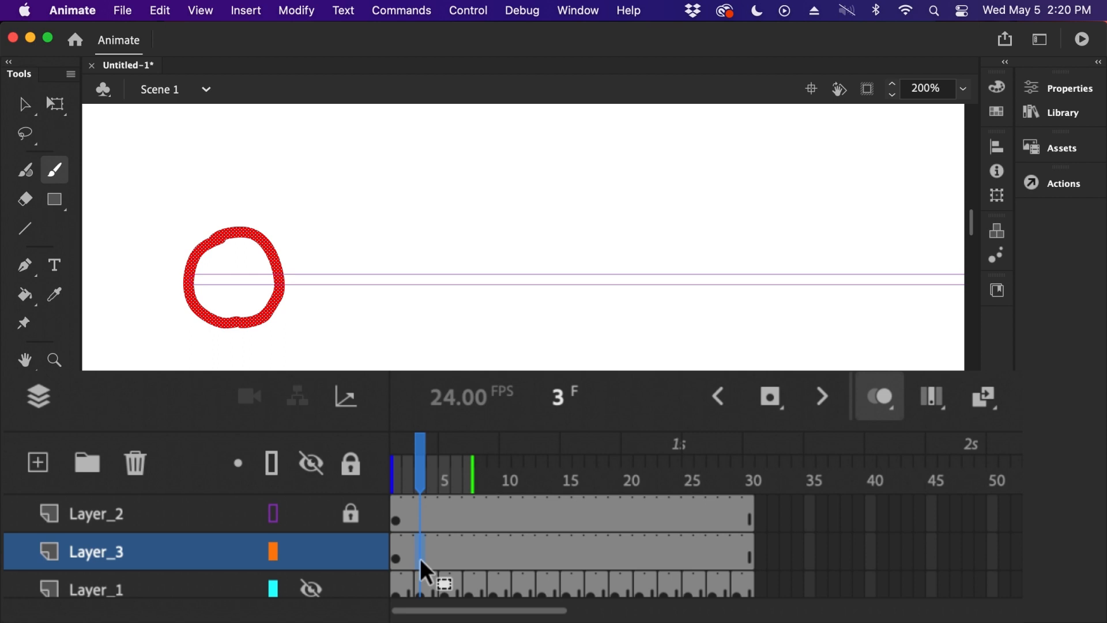
key("F7")
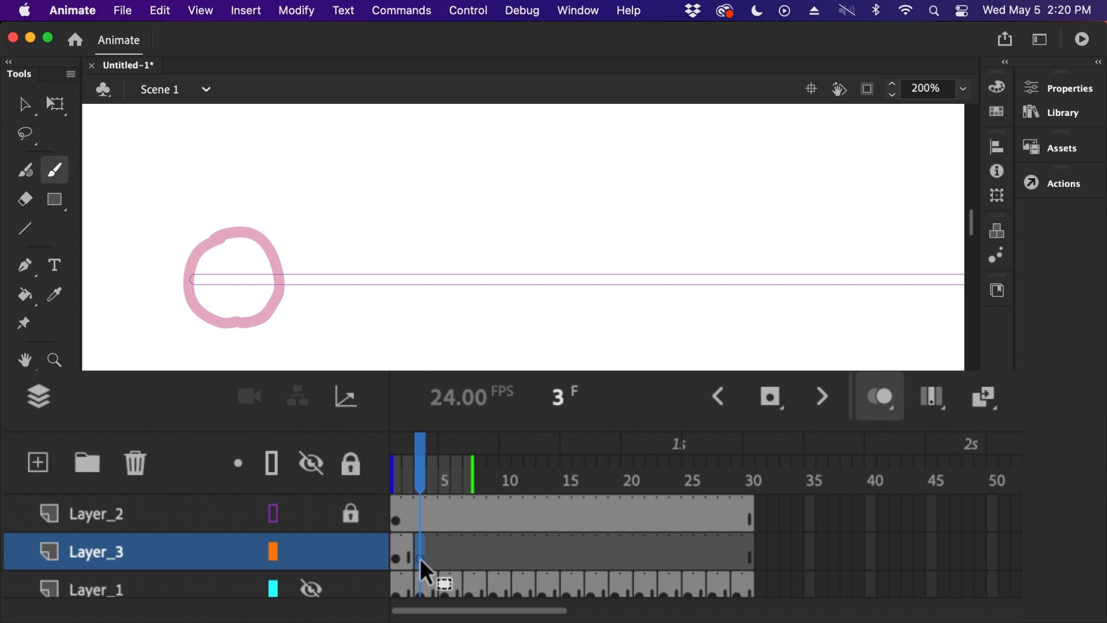
mouse_move(432, 230)
left_mouse_down()
mouse_move(398, 289)
mouse_move(425, 313)
left_mouse_up()
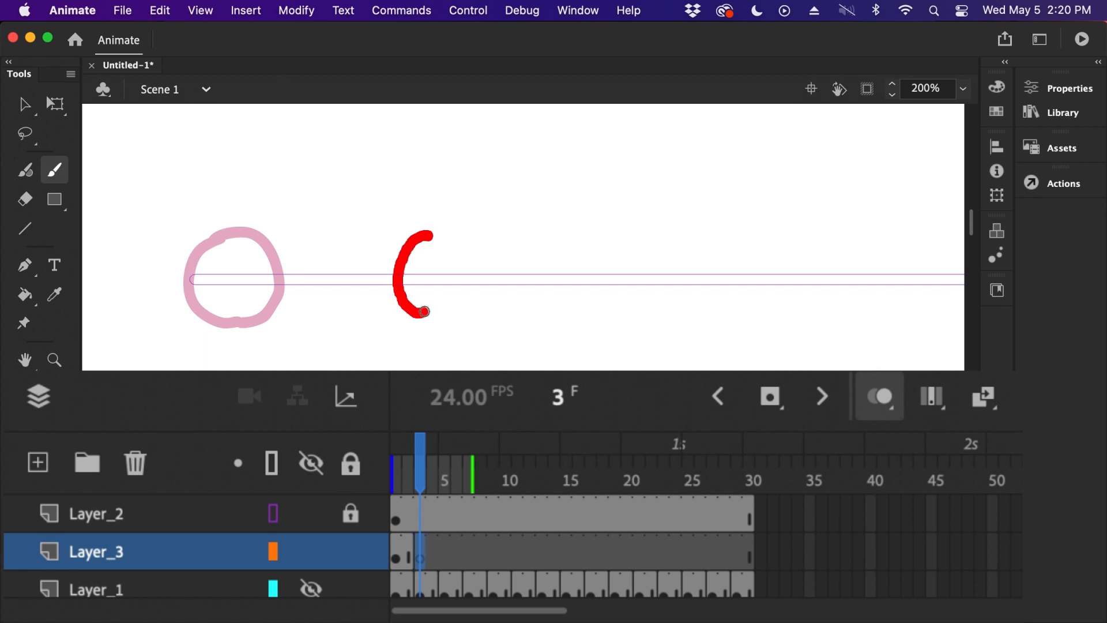
mouse_move(424, 234)
left_mouse_down()
mouse_move(476, 269)
mouse_move(466, 307)
mouse_move(416, 304)
left_mouse_up()
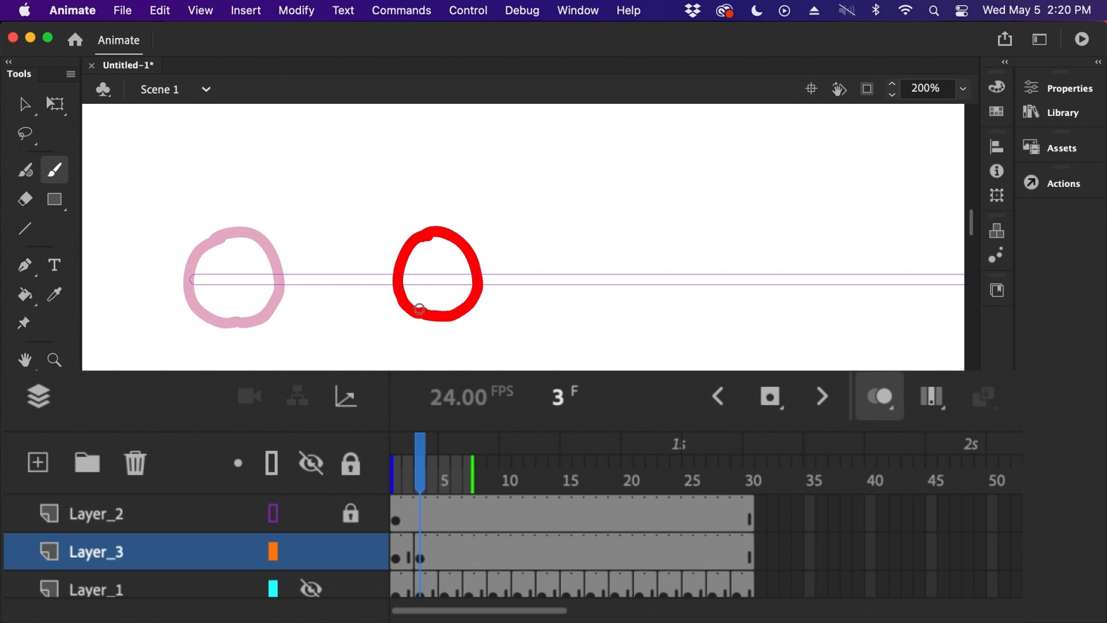
key("super+z")
key("super+z")
key("super+z")
key("super+z")
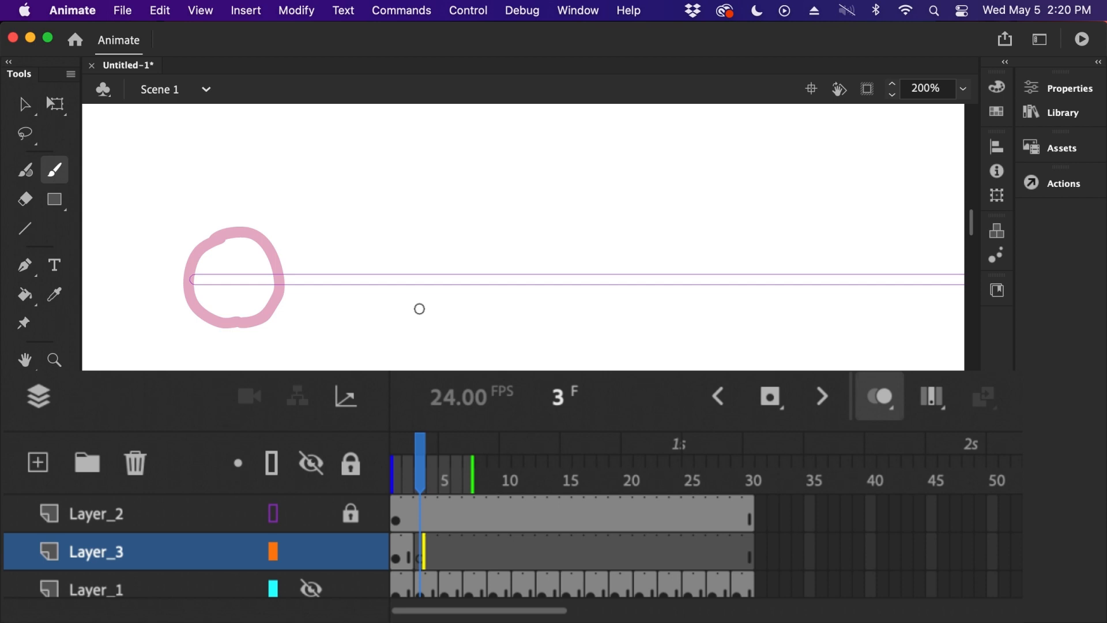
Draw a red circle on frame 3 slightly right of the frame 1 circle, mostly overlapping it, and insert a blank keyframe at frame 5.
mouse_move(253, 321)
left_mouse_down()
mouse_move(212, 301)
mouse_move(215, 261)
mouse_move(254, 229)
mouse_move(286, 242)
mouse_move(297, 268)
mouse_move(298, 311)
mouse_move(298, 270)
mouse_move(283, 314)
left_mouse_up()
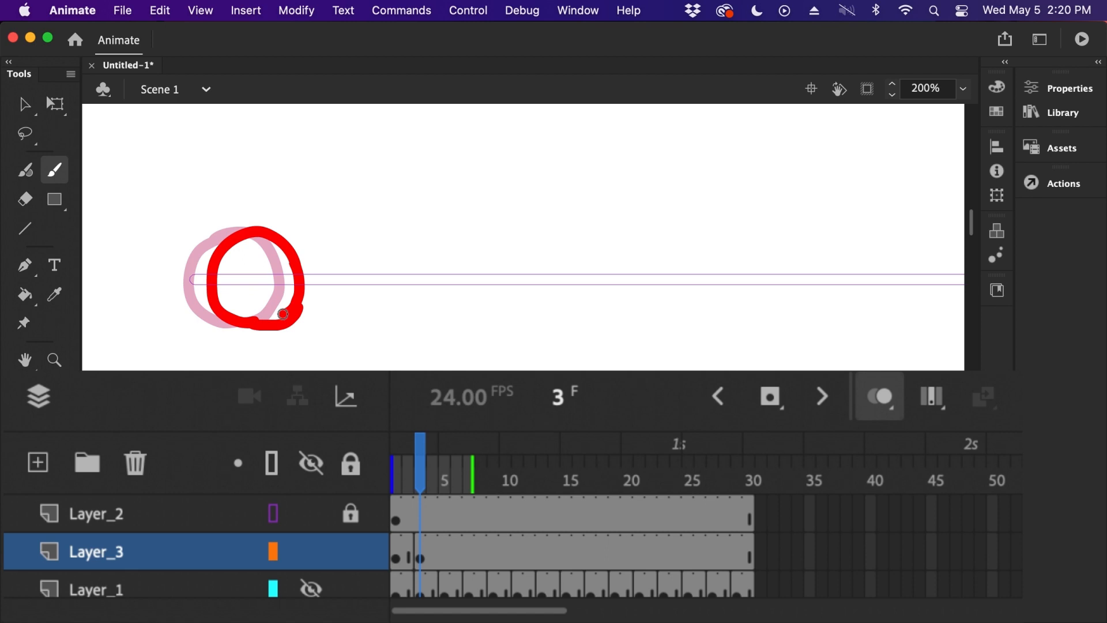
left_click(442, 554)
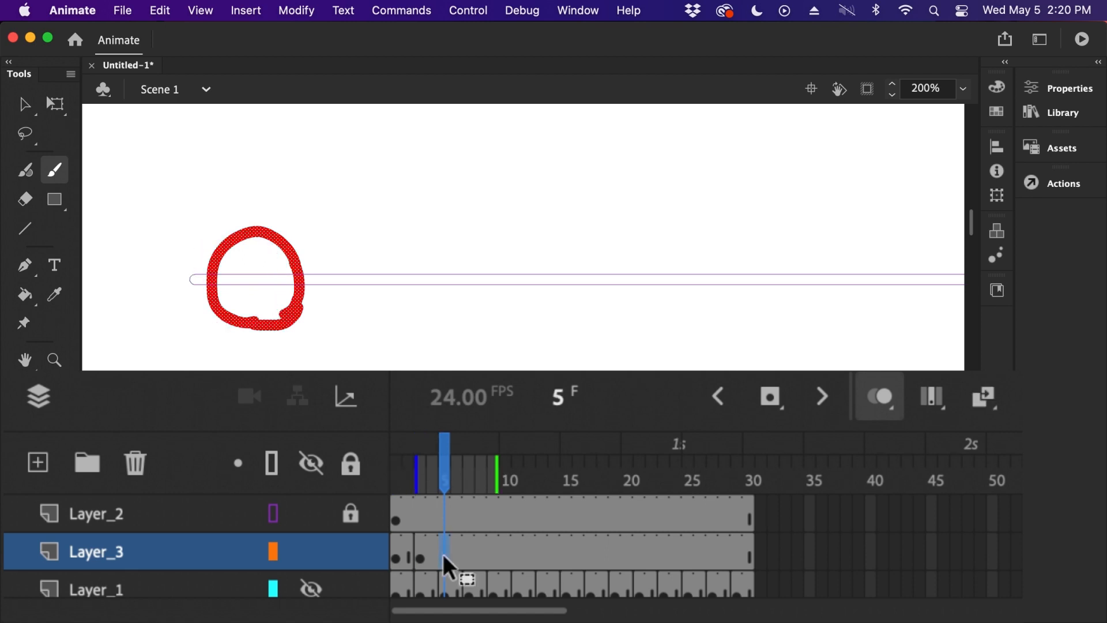
key("F7")
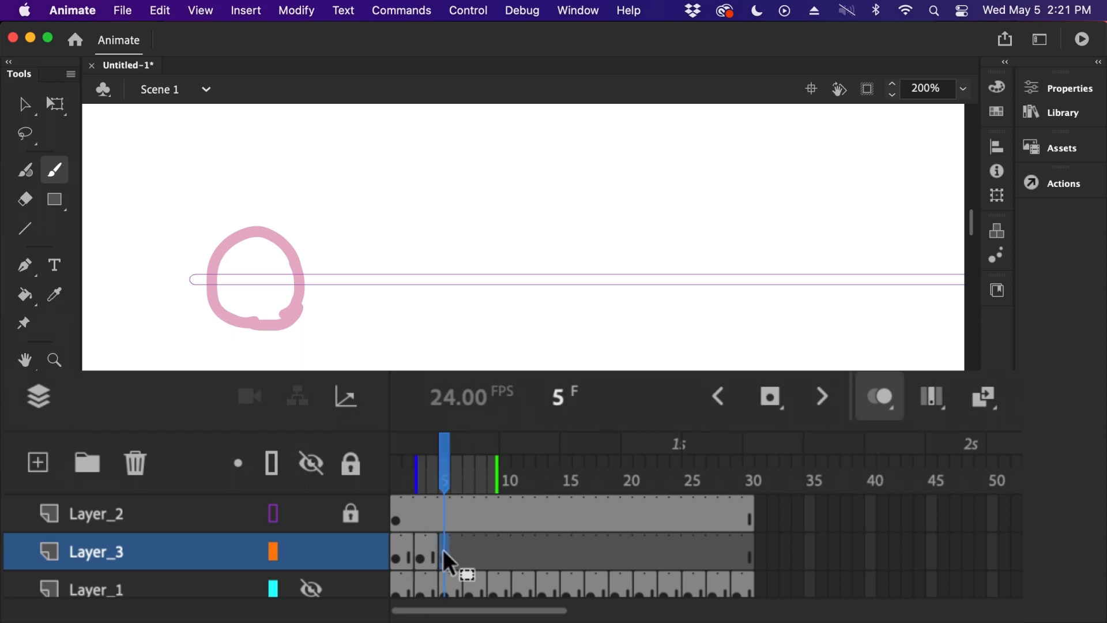
Extend the onion skin range back to frame 1 to include both earlier circles.
mouse_move(416, 473)
left_mouse_down()
mouse_move(389, 472)
mouse_move(420, 475)
left_mouse_up()
left_click_drag(419, 475, 394, 472)
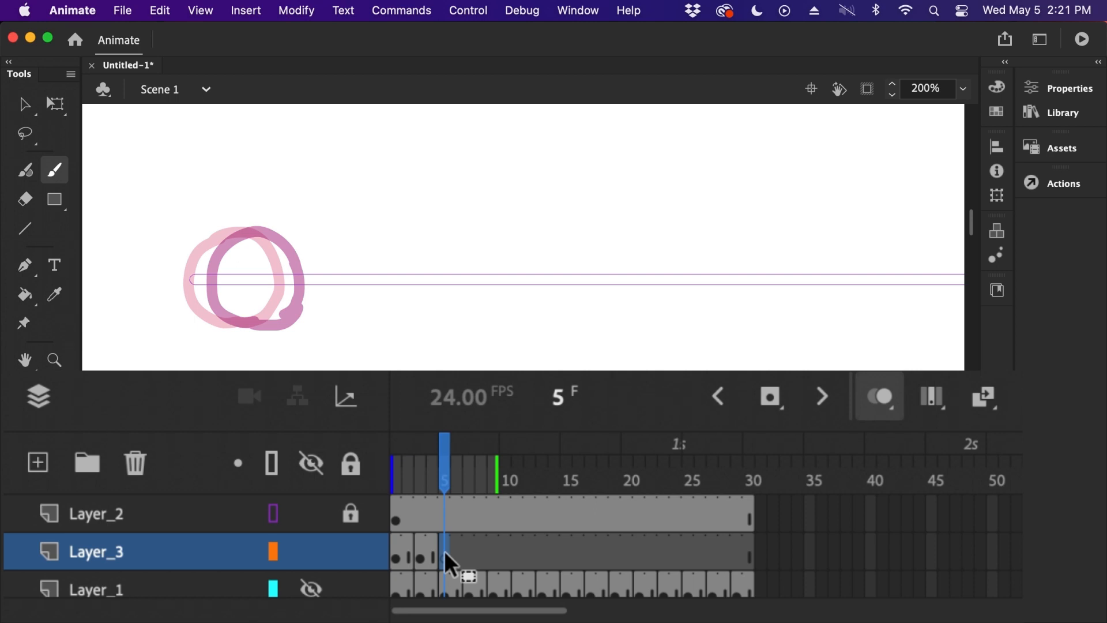
Sketch a two-part spacing bracket above the onion-skinned circles on frame 5 and shift it to start at the second circle's top.
left_click_drag(199, 278, 239, 283)
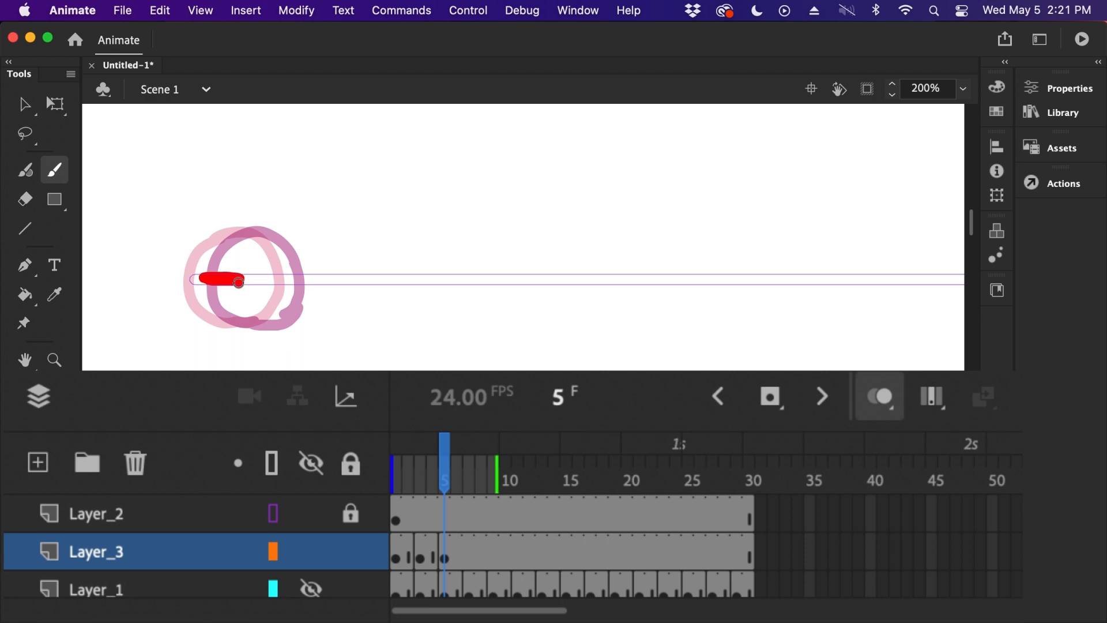
key("cmd+z")
mouse_move(225, 231)
left_mouse_down()
mouse_move(225, 212)
mouse_move(260, 212)
mouse_move(264, 225)
left_mouse_up()
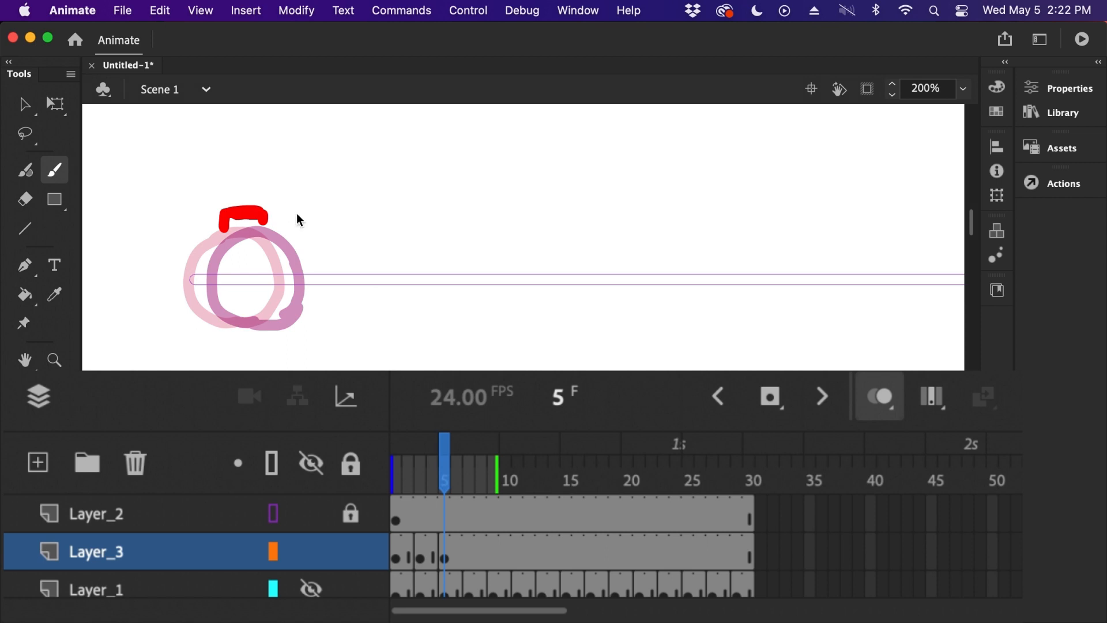
left_click_drag(265, 212, 309, 212)
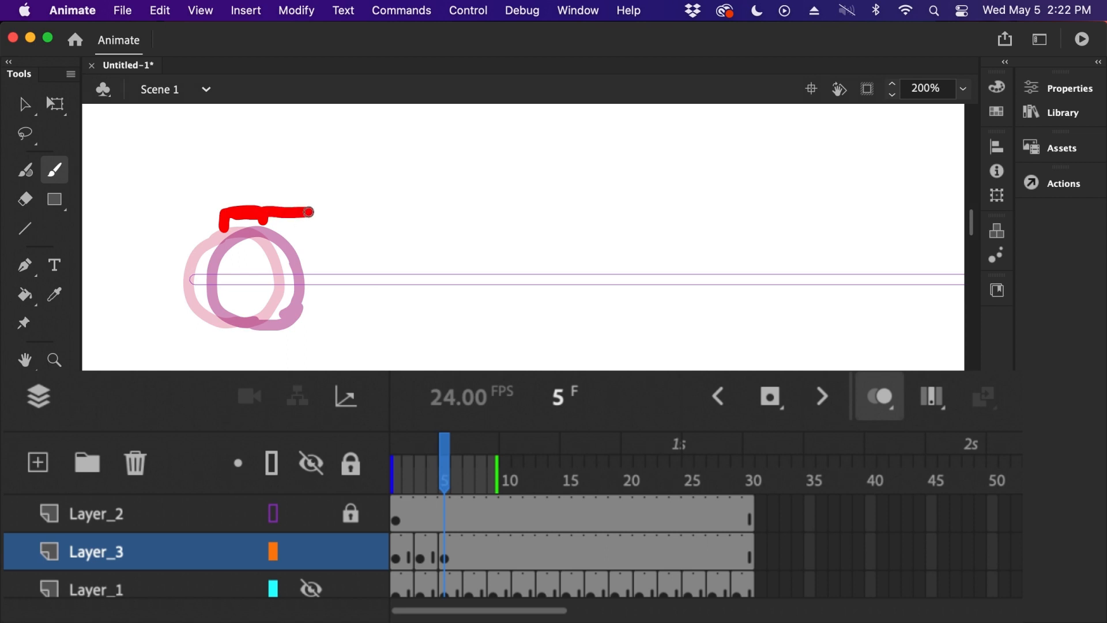
left_click_drag(309, 212, 309, 223)
key("v")
left_click(297, 218)
left_click_drag(297, 218, 334, 217)
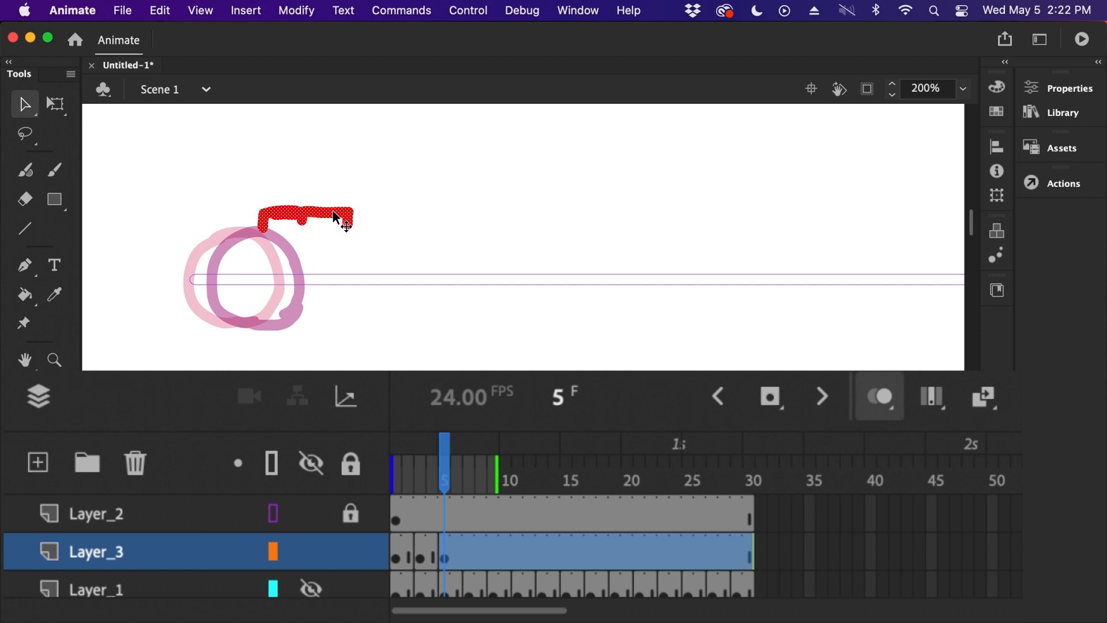
left_click(354, 230)
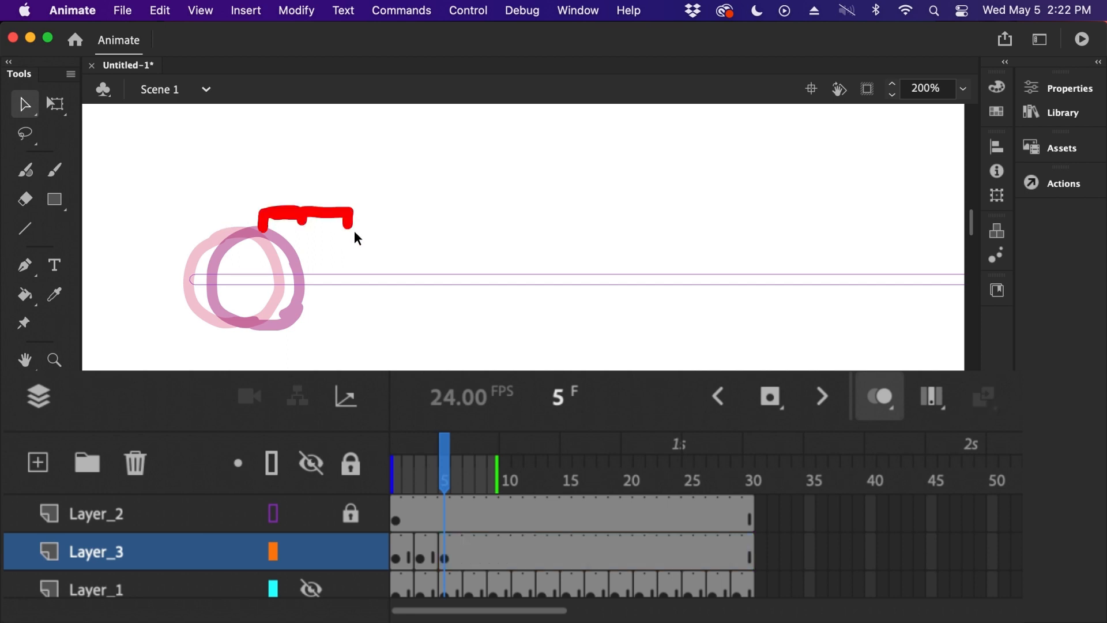
key("b")
key("b")
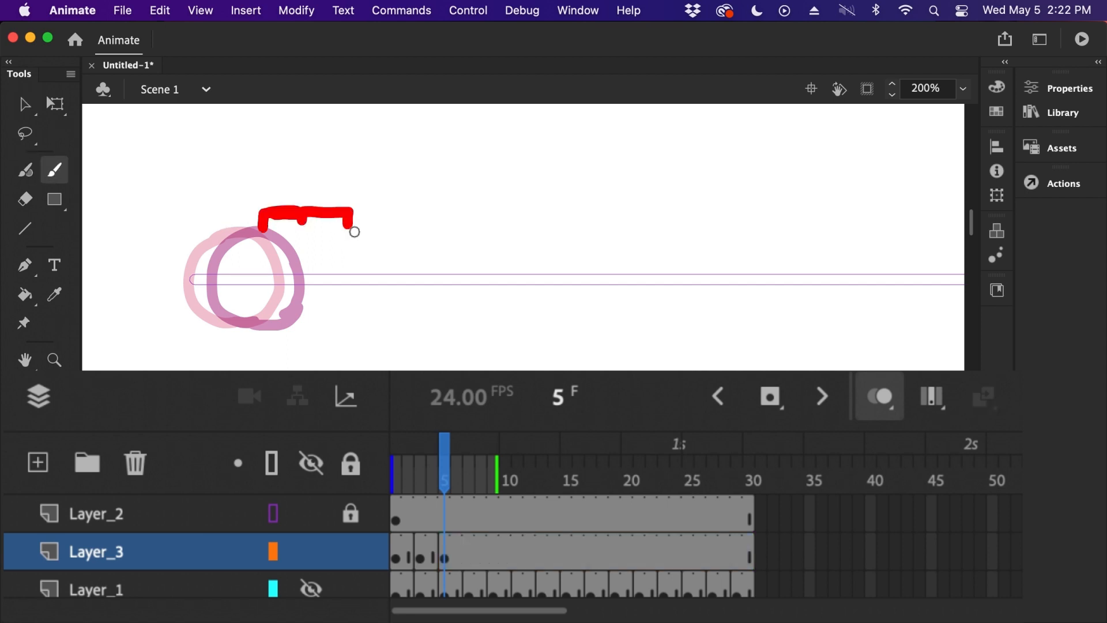
mouse_move(346, 326)
left_mouse_down()
mouse_move(311, 283)
mouse_move(335, 230)
mouse_move(367, 227)
mouse_move(396, 262)
left_mouse_up()
Undo the spacing bracket and the test strokes on frame 5.
key("super+z")
key("super+z")
key("super+z")
key("super+z")
key("super+z")
key("super+z")
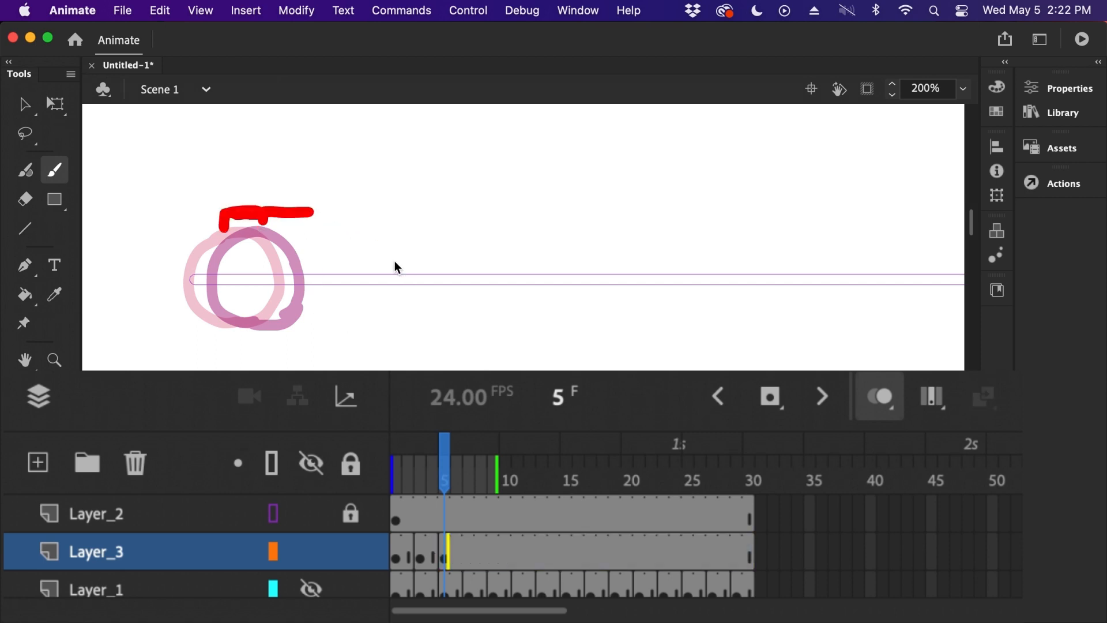
key("super+z")
key("super+z")
key("super+z")
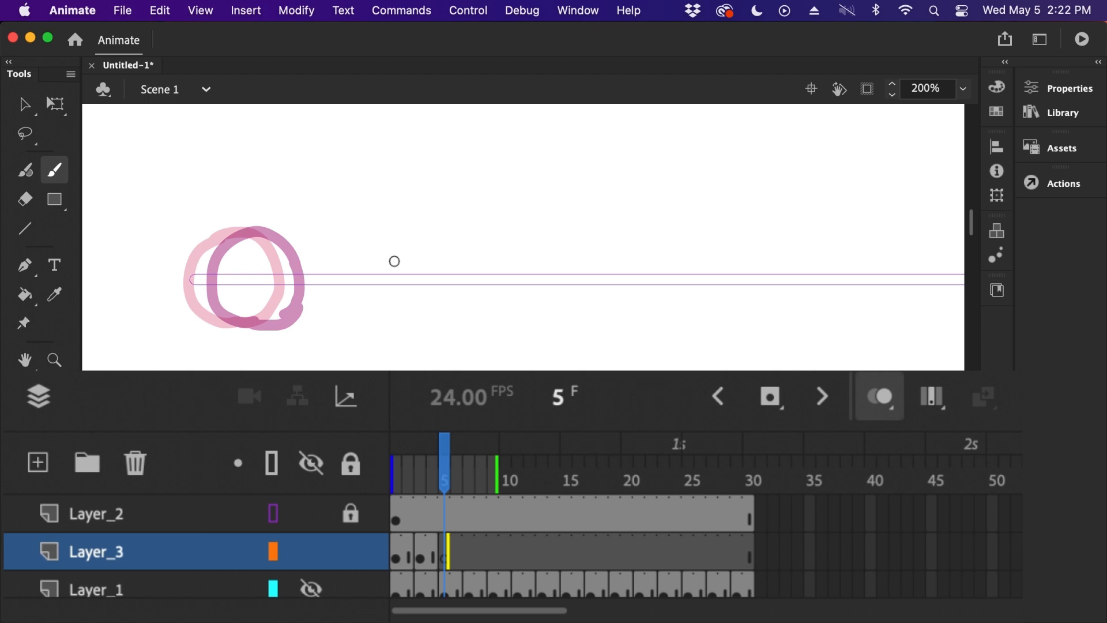
Draw a red circle on frame 5 slightly overlapping the right edge of the frame 3 circle, and insert a blank keyframe at frame 7.
mouse_move(328, 324)
left_mouse_down()
mouse_move(292, 306)
mouse_move(287, 266)
mouse_move(305, 239)
mouse_move(329, 231)
mouse_move(354, 244)
mouse_move(368, 278)
mouse_move(358, 312)
mouse_move(325, 324)
left_mouse_up()
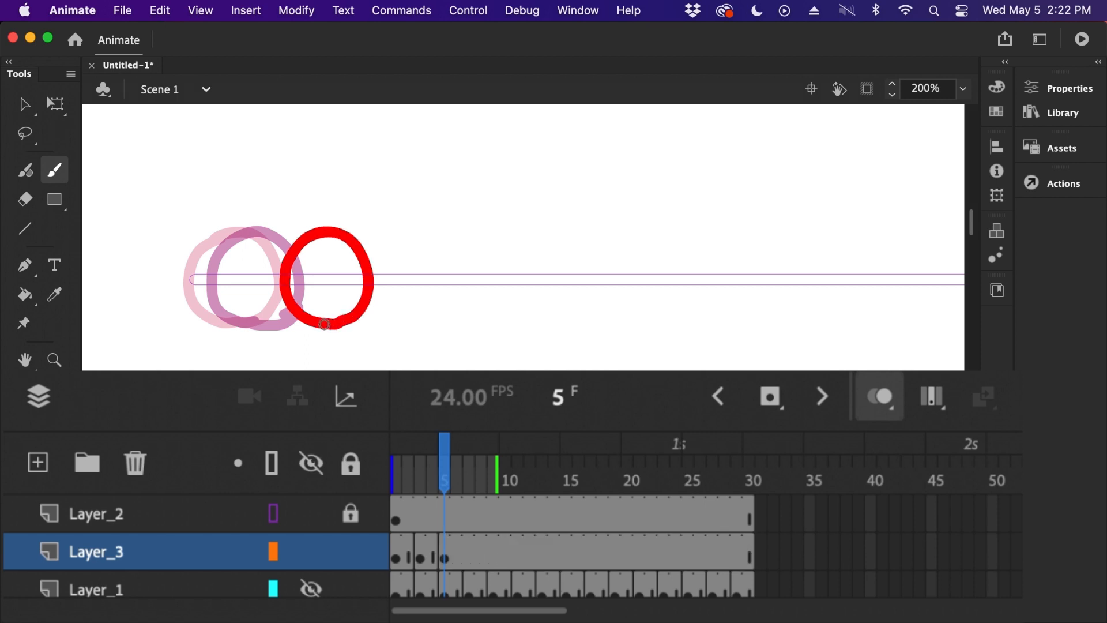
left_click(469, 557)
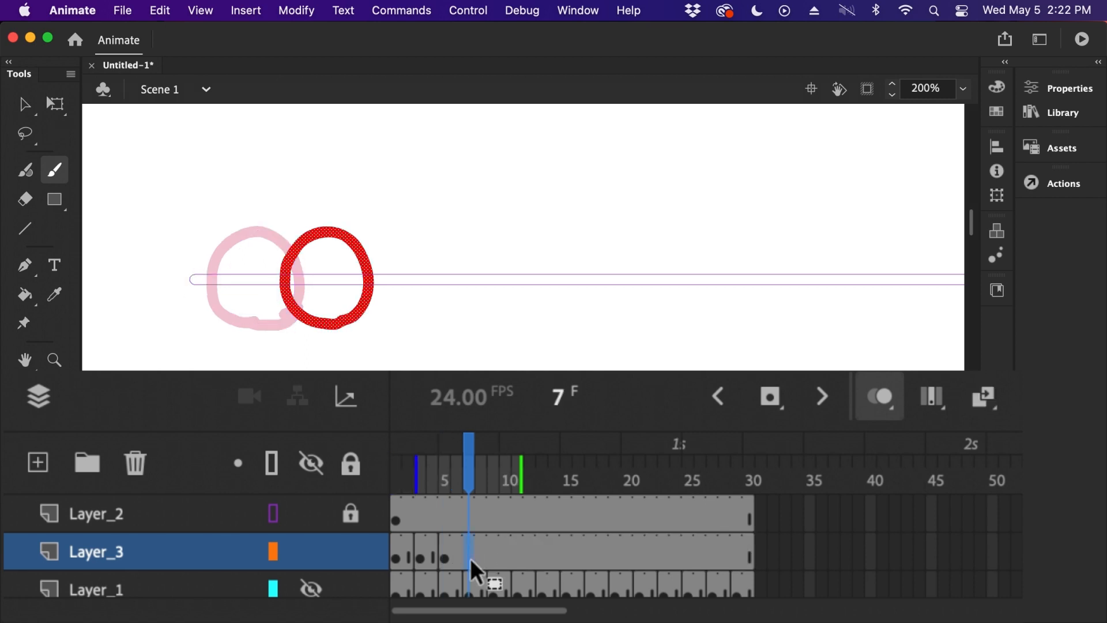
key("F7")
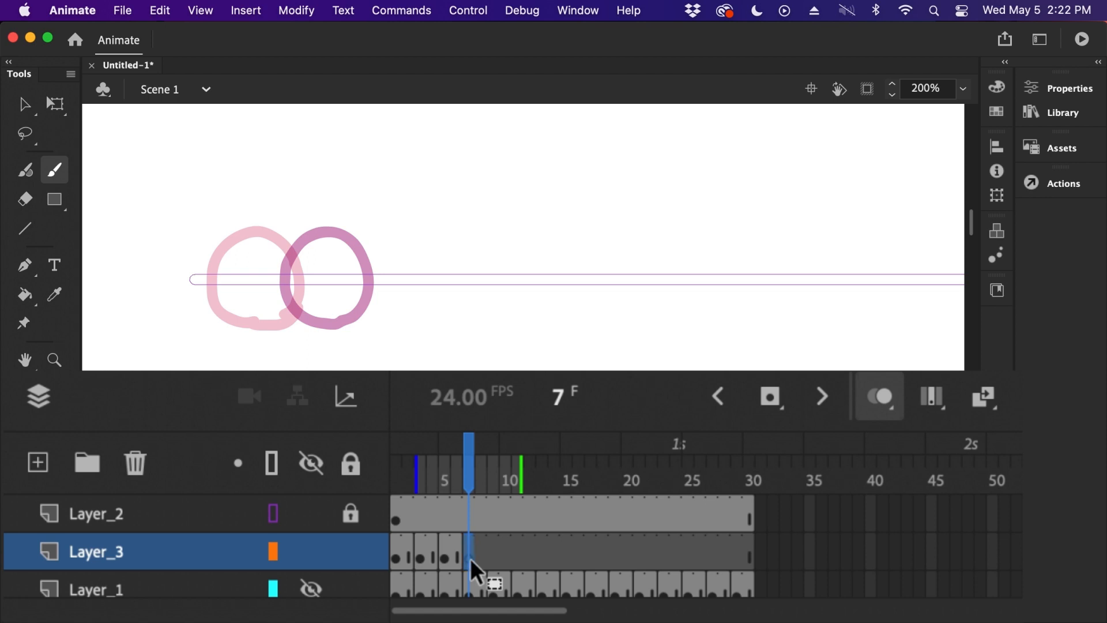
Sketch a spacing bracket above the two onion-skinned circles on frame 7, shift it to start at the nearer circle, and undo it.
left_click_drag(692, 337, 656, 328)
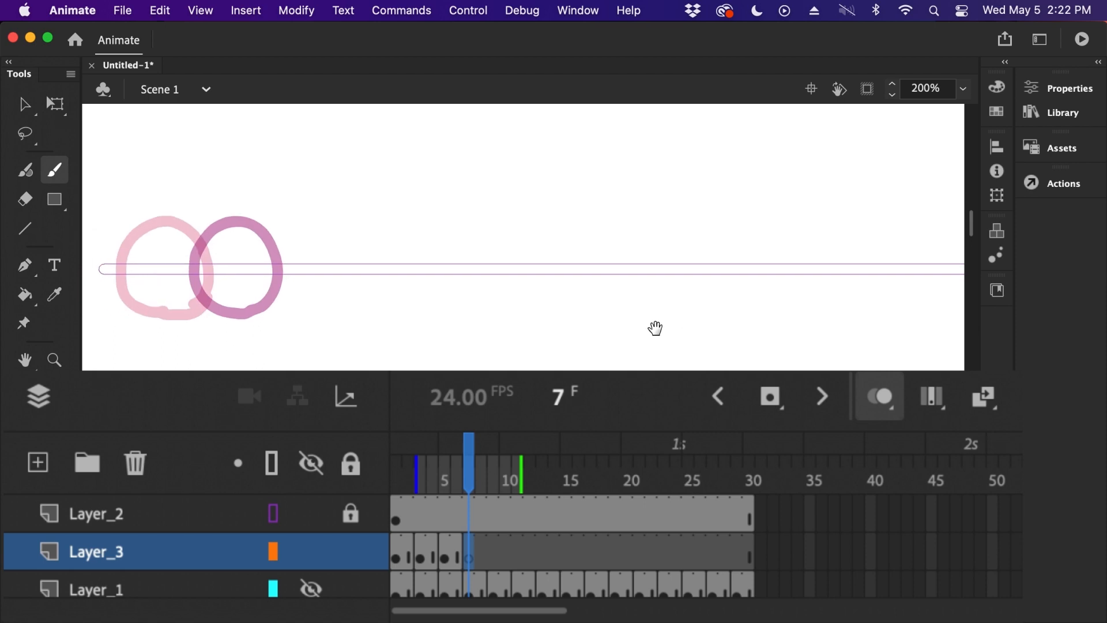
left_click_drag(455, 359, 473, 367)
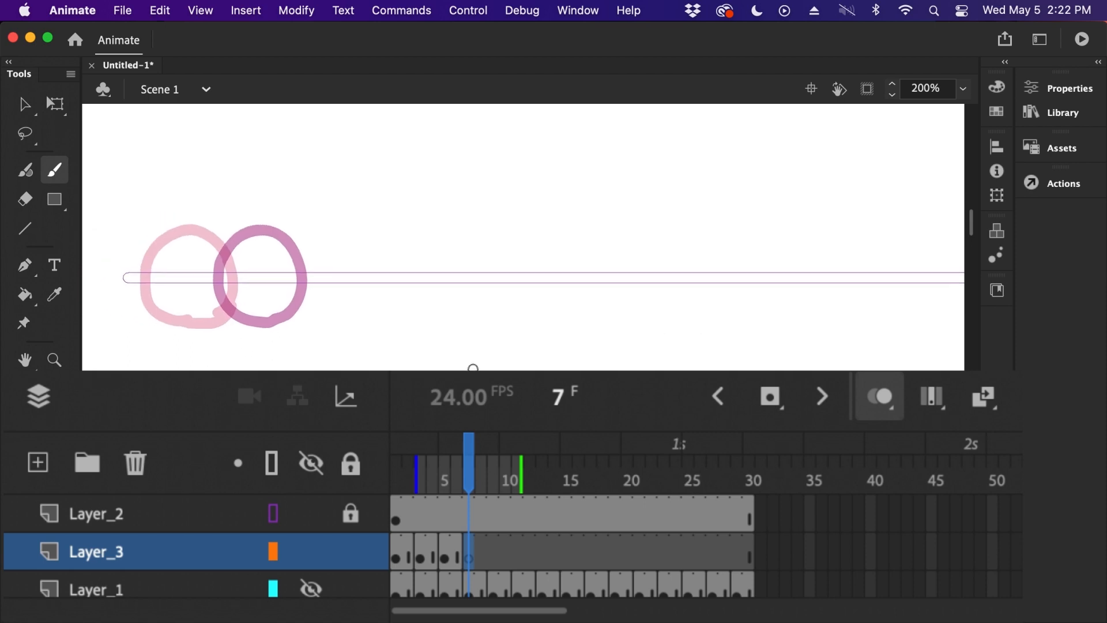
mouse_move(178, 219)
left_mouse_down()
mouse_move(178, 207)
mouse_move(259, 197)
mouse_move(268, 218)
left_mouse_up()
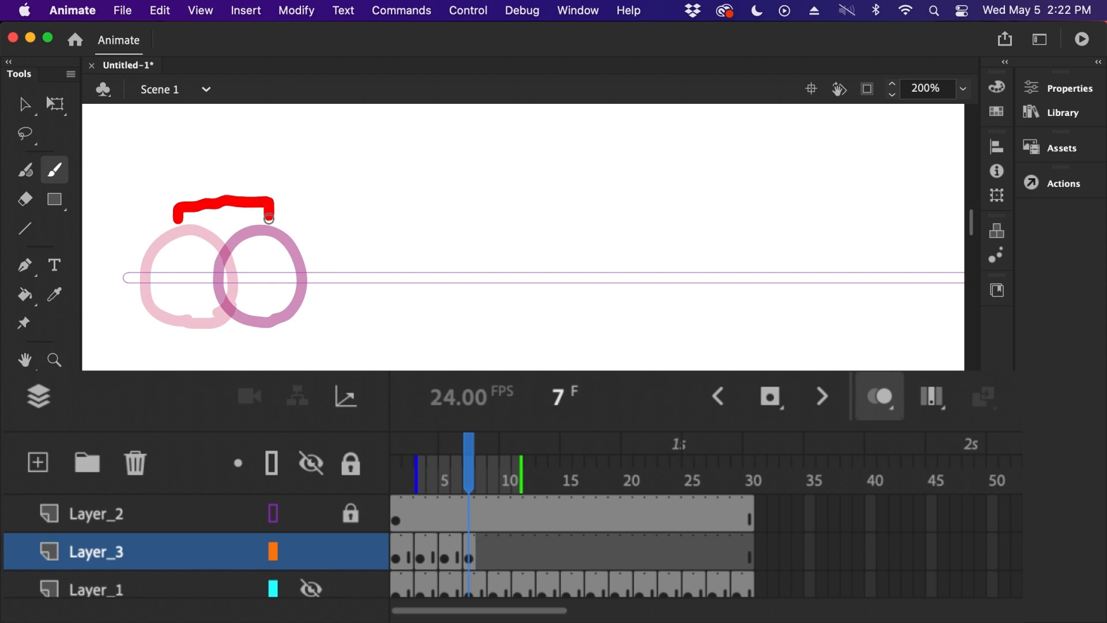
mouse_move(269, 218)
left_mouse_down()
mouse_move(302, 203)
mouse_move(372, 199)
mouse_move(374, 218)
mouse_move(352, 200)
mouse_move(427, 203)
left_mouse_up()
key("v")
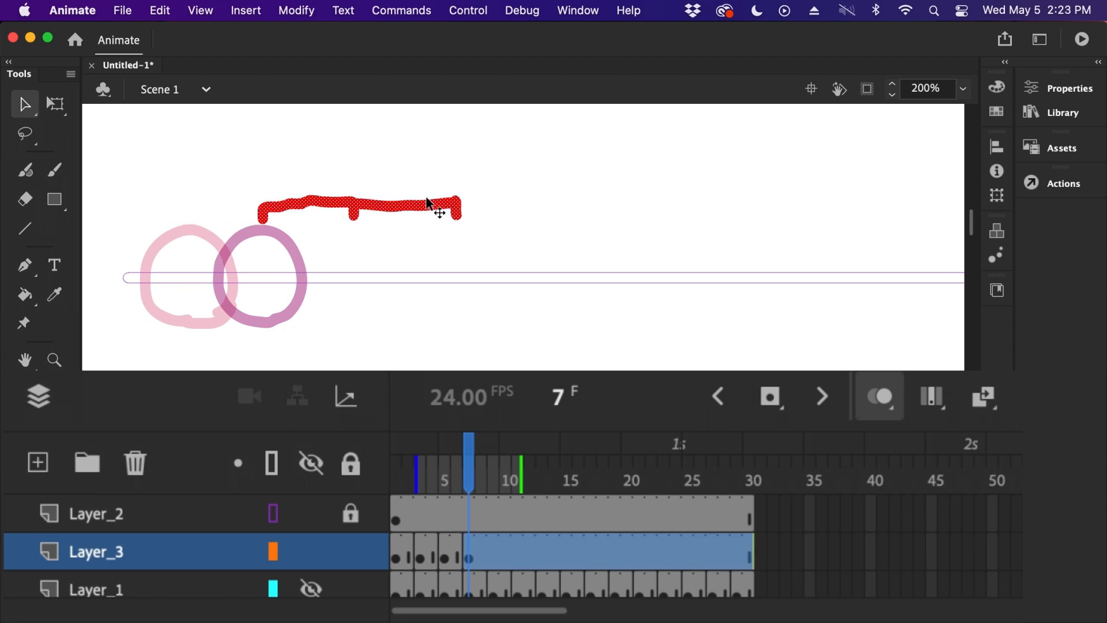
key("super+z")
key("super+z")
key("super+z")
key("super+z")
key("super+z")
key("super+z")
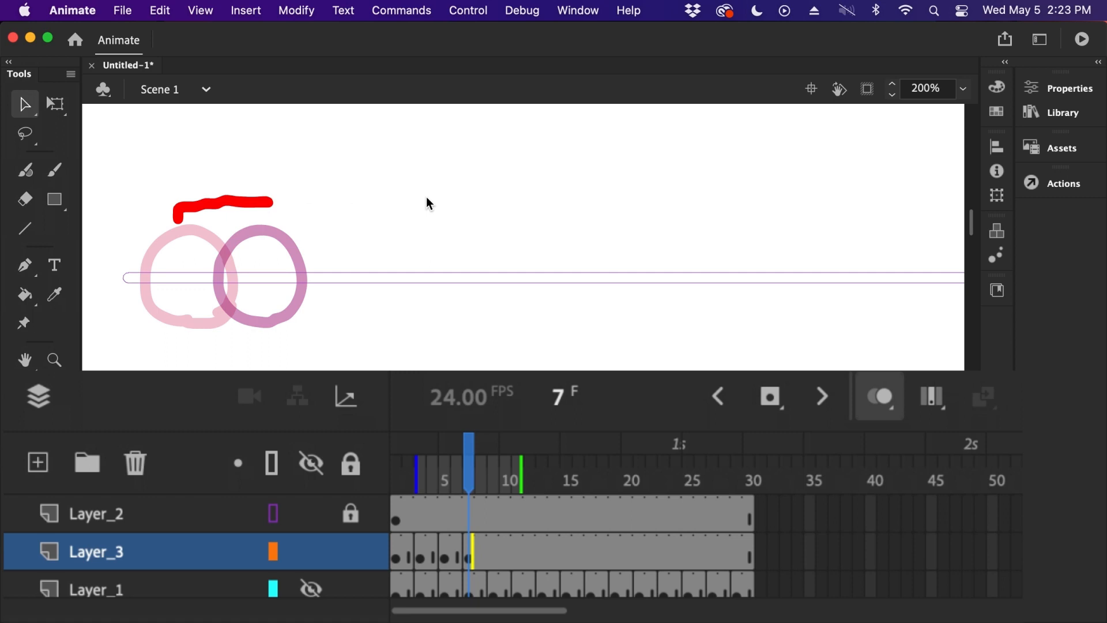
key("b")
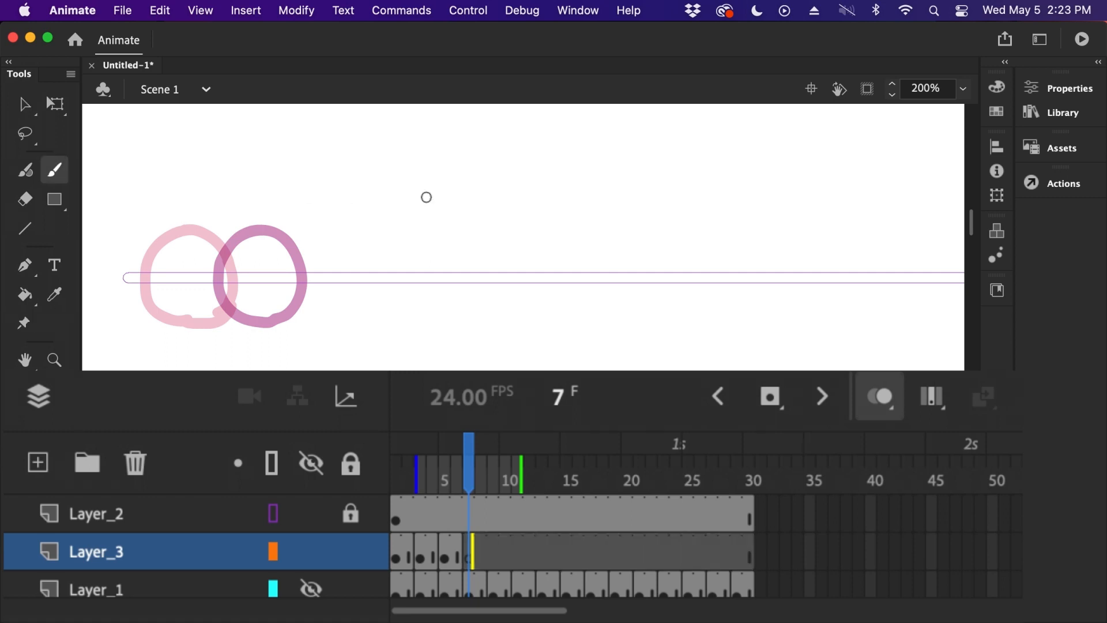
mouse_move(447, 316)
left_mouse_down()
mouse_move(413, 288)
mouse_move(421, 245)
left_mouse_up()
mouse_move(191, 219)
left_mouse_down()
mouse_move(188, 199)
mouse_move(253, 212)
left_mouse_up()
key("super+z")
key("super+z")
Draw a red circle on frame 7 with a small gap to the right of the frame 5 circle, and insert a blank keyframe at frame 9.
mouse_move(399, 318)
left_mouse_down()
mouse_move(376, 304)
mouse_move(369, 261)
mouse_move(390, 232)
mouse_move(422, 224)
mouse_move(450, 250)
mouse_move(454, 274)
mouse_move(452, 287)
mouse_move(403, 316)
mouse_move(429, 319)
left_mouse_up()
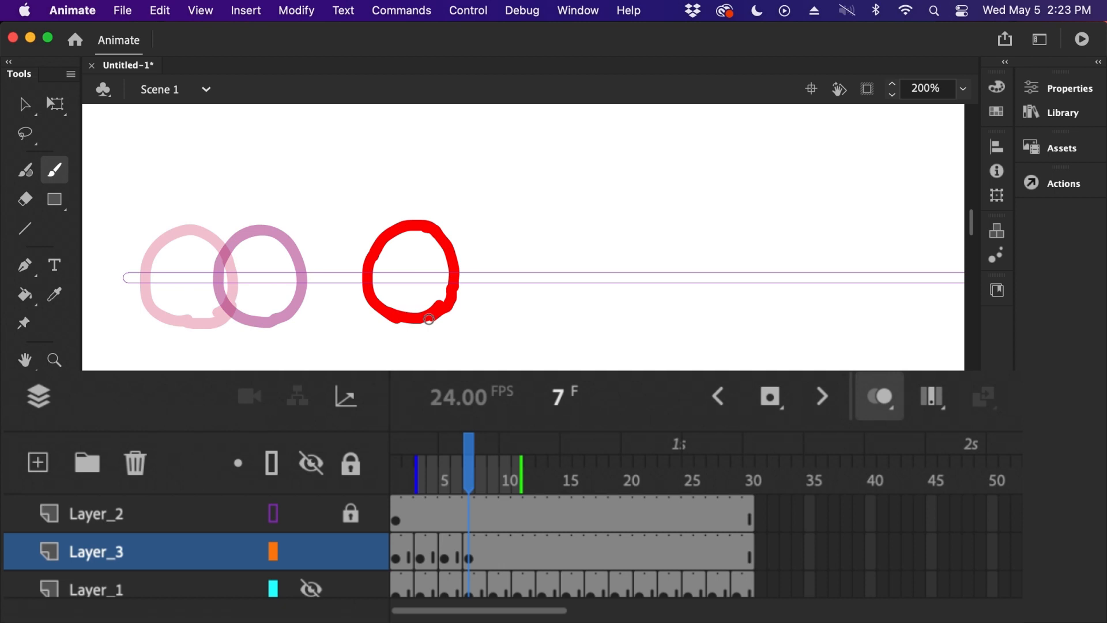
left_click(493, 553)
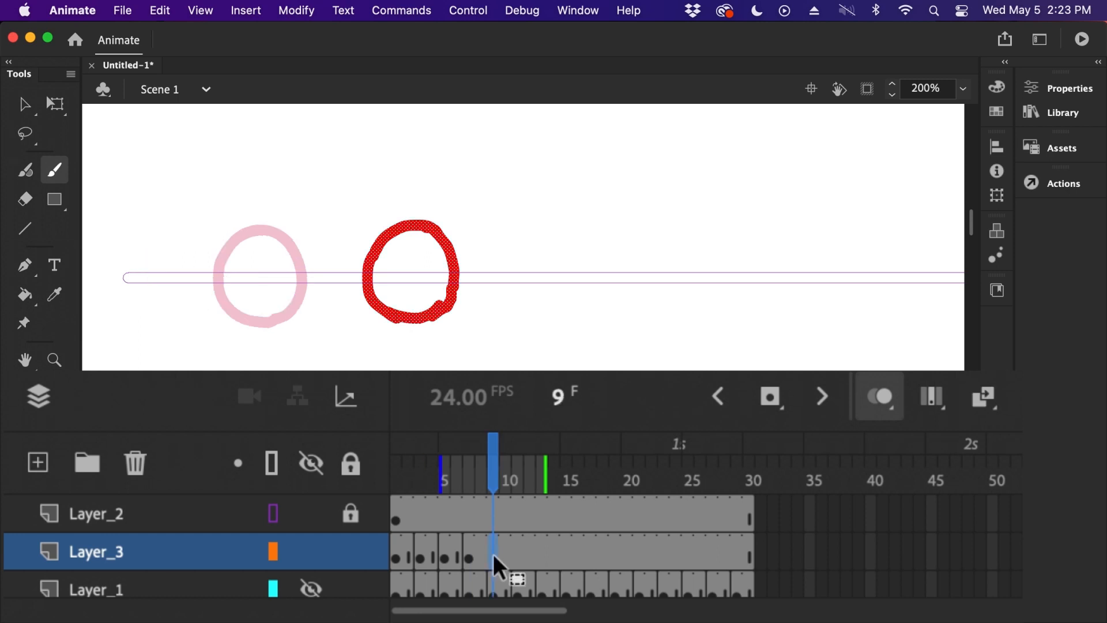
key("F7")
Draw a red circle on frame 9 along the guide line, leaving a wider gap to the right of the frame 7 circle.
key("super+minus")
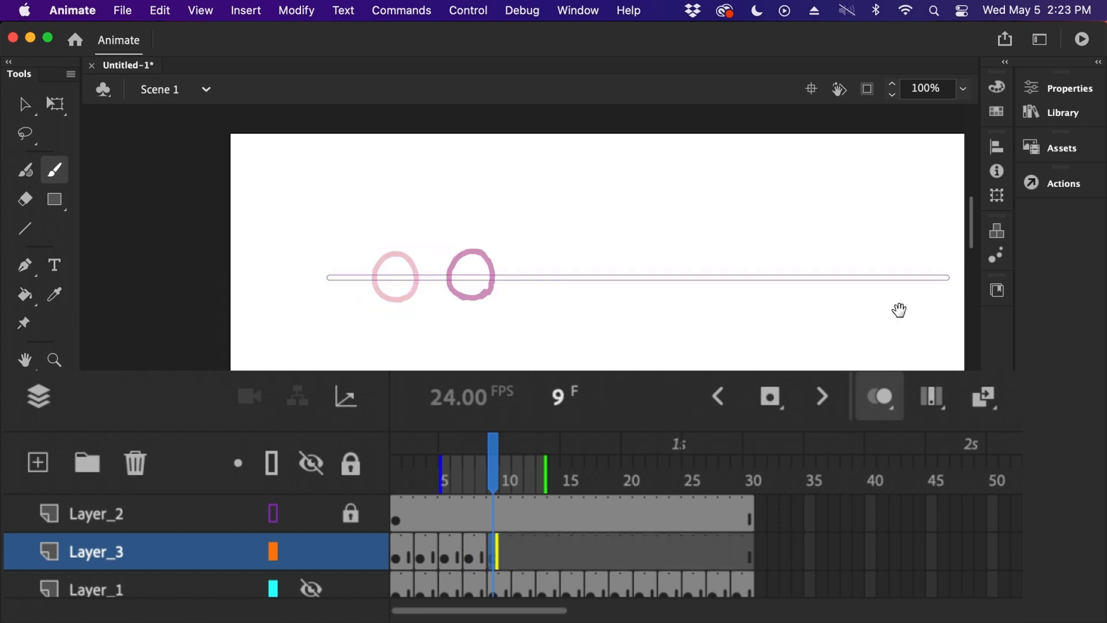
left_click_drag(899, 310, 815, 314)
key("super+equal")
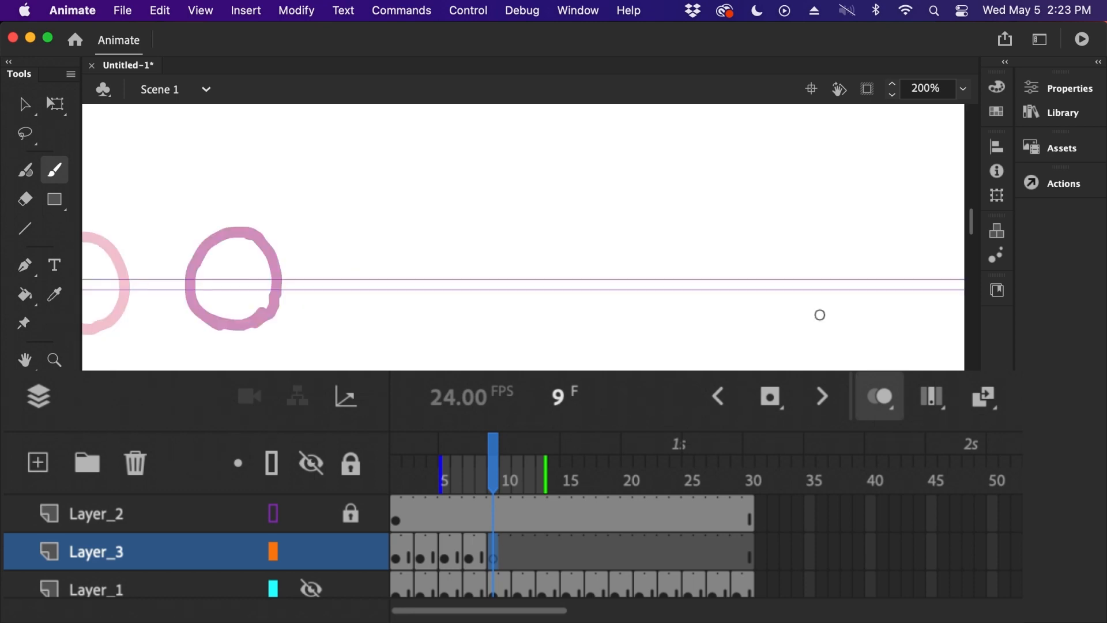
left_click_drag(513, 252, 570, 273)
mouse_move(131, 223)
left_mouse_down()
mouse_move(131, 244)
mouse_move(296, 212)
left_mouse_up()
key("super+z")
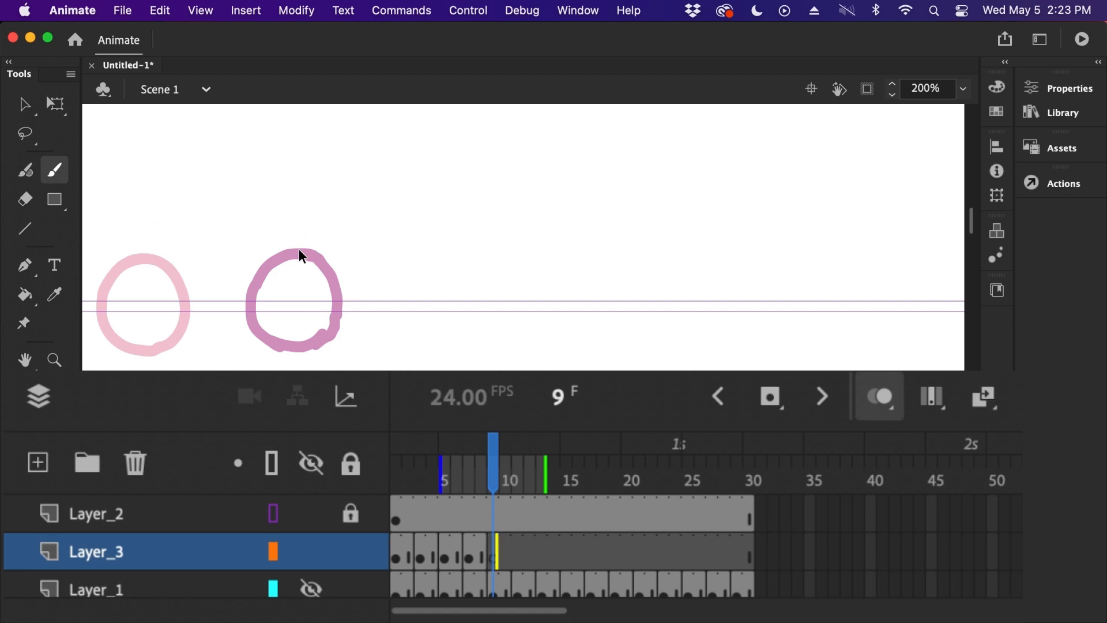
mouse_move(539, 340)
left_mouse_down()
mouse_move(507, 325)
mouse_move(496, 292)
mouse_move(506, 270)
mouse_move(547, 251)
mouse_move(580, 296)
mouse_move(576, 320)
mouse_move(533, 337)
left_mouse_up()
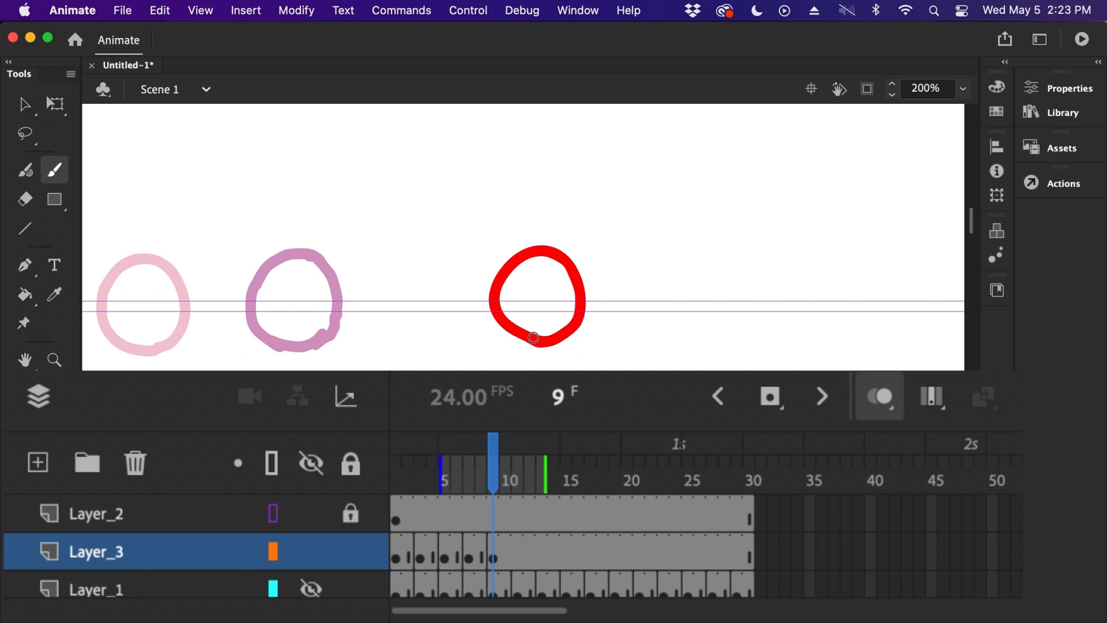
Insert a blank keyframe at frame 11 on Layer_3 and view the stage at 100%.
left_click(516, 552)
key("F7")
key("super+1")
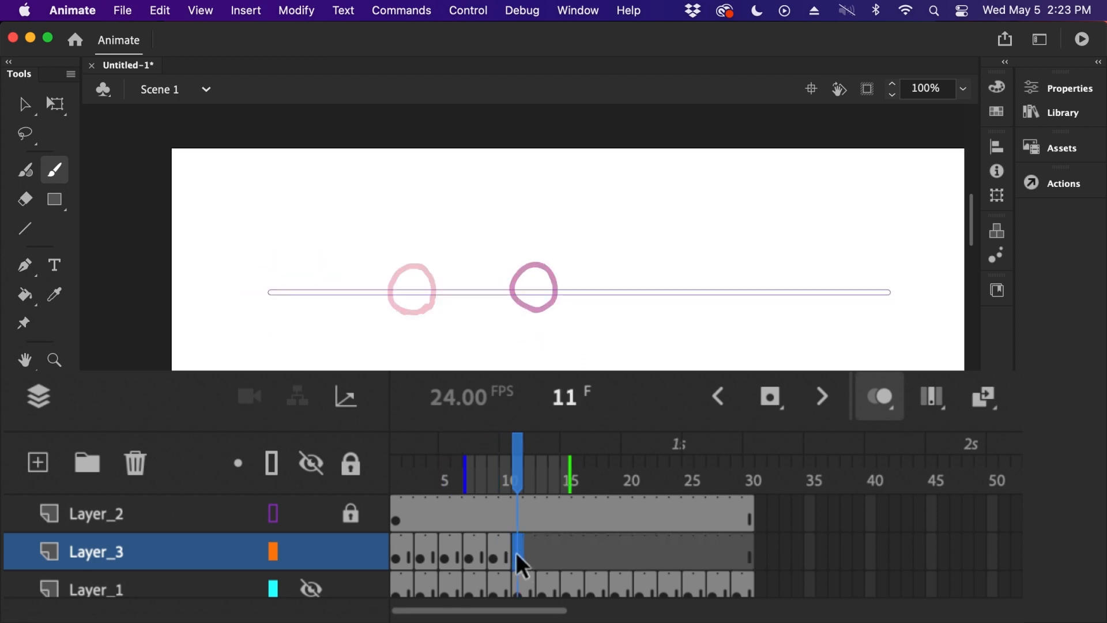
scroll(790, 257, "right", 3)
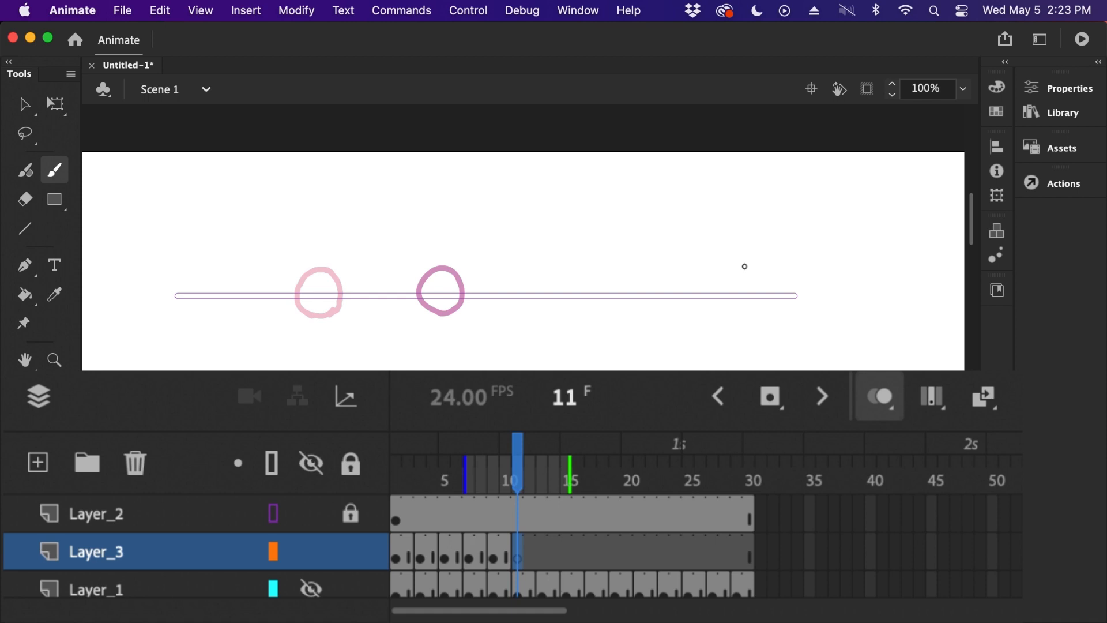
Sketch a spacing bracket with a middle tick above the onion-skinned circles on frame 11 and shift it to start at the nearer circle.
mouse_move(318, 267)
left_mouse_down()
mouse_move(326, 253)
mouse_move(439, 247)
mouse_move(443, 259)
mouse_move(657, 242)
left_mouse_up()
key("v")
left_click(533, 245)
left_click(714, 270)
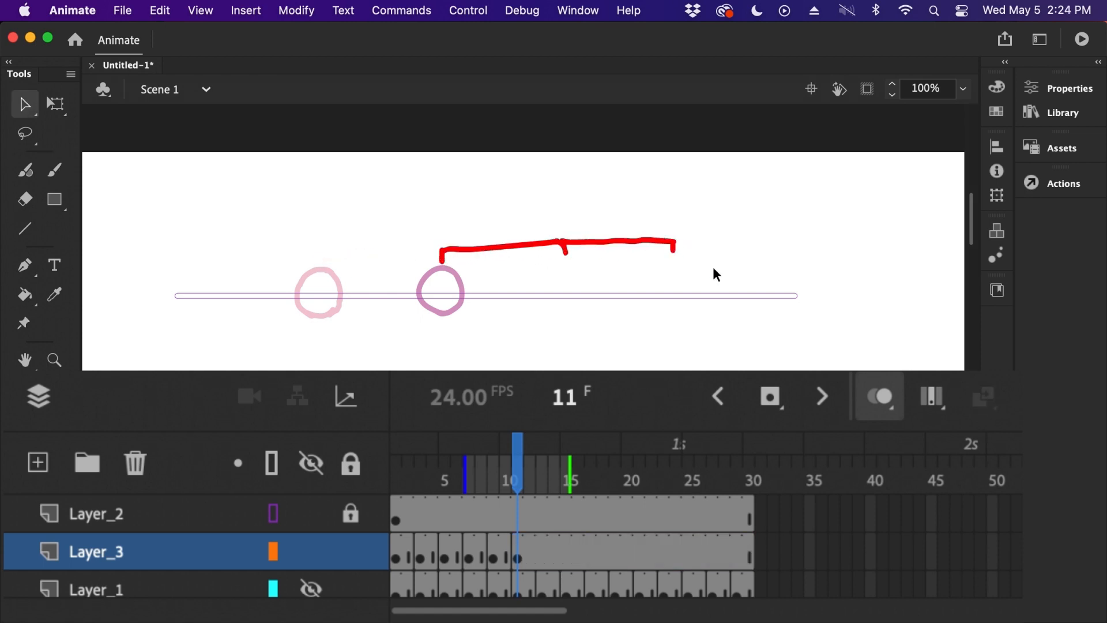
Draw a trial red circle on the guide line beneath the far end of the spacing bracket on frame 11.
key("b")
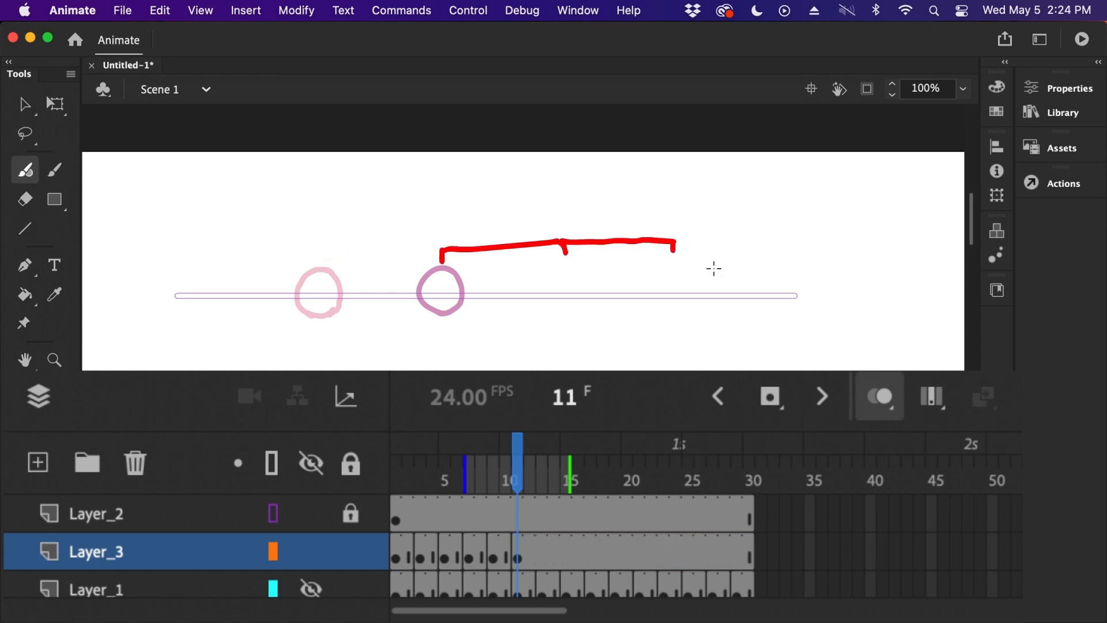
key("b")
mouse_move(663, 308)
left_mouse_down()
mouse_move(691, 278)
mouse_move(672, 306)
left_mouse_up()
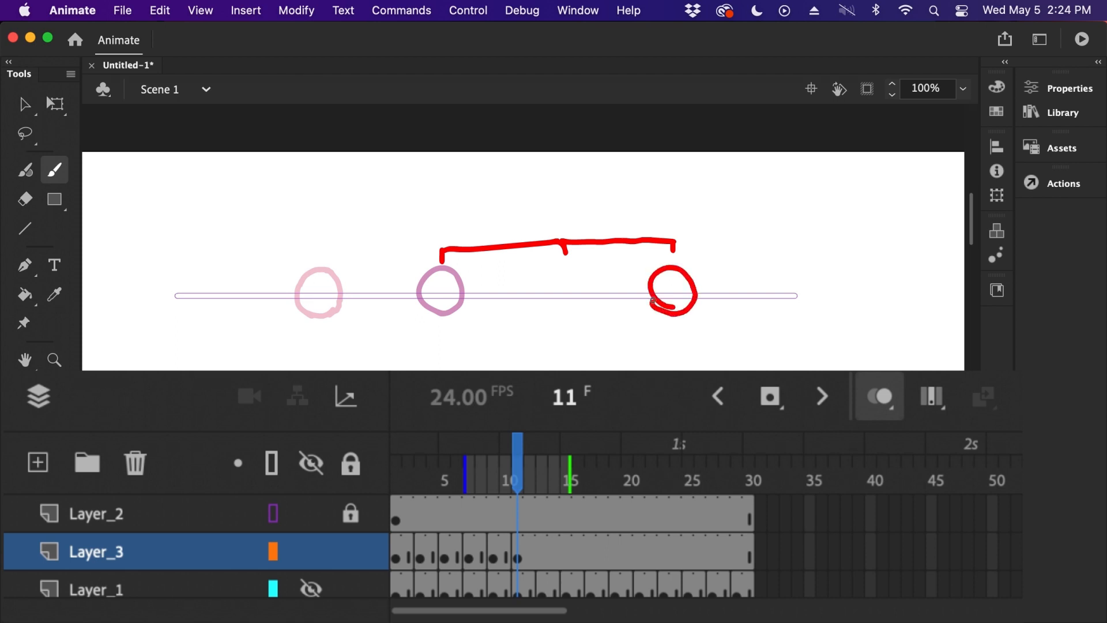
Sketch trial vertical position marks between the frame 11 circle and the end of the guide line.
left_click_drag(792, 278, 794, 327)
key("super+z")
left_click_drag(794, 279, 802, 320)
key("super+z")
left_click_drag(740, 266, 741, 321)
mouse_move(778, 266)
left_mouse_down()
mouse_move(776, 321)
mouse_move(805, 279)
left_mouse_up()
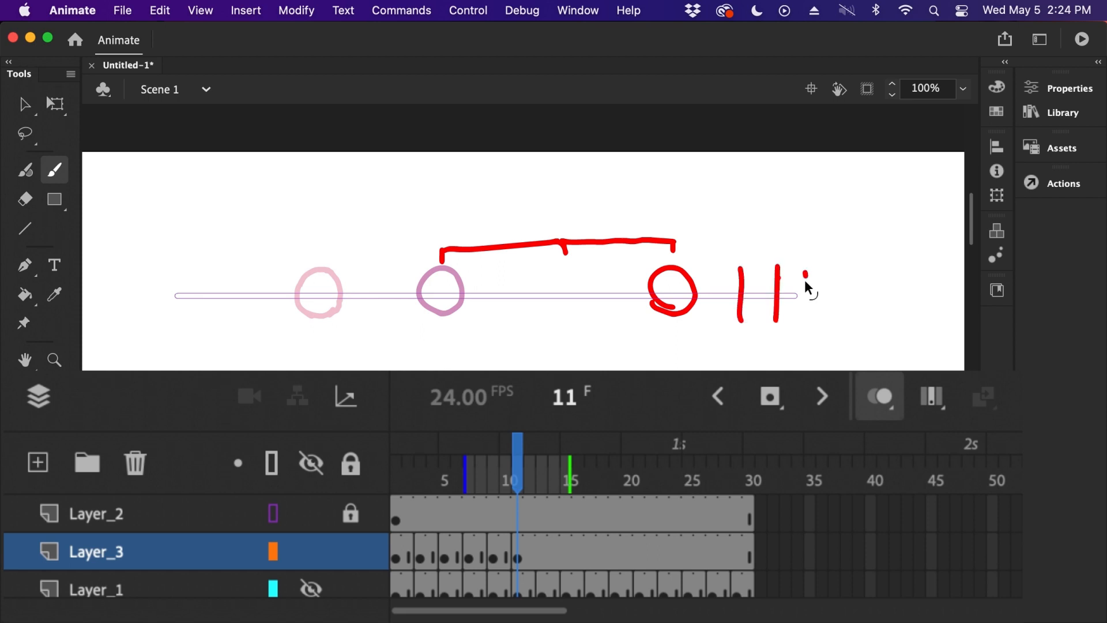
Undo the vertical marks, the trial circle and the spacing bracket until frame 11 is blank.
key("super+z")
key("super+z")
key("super+z")
key("super+z")
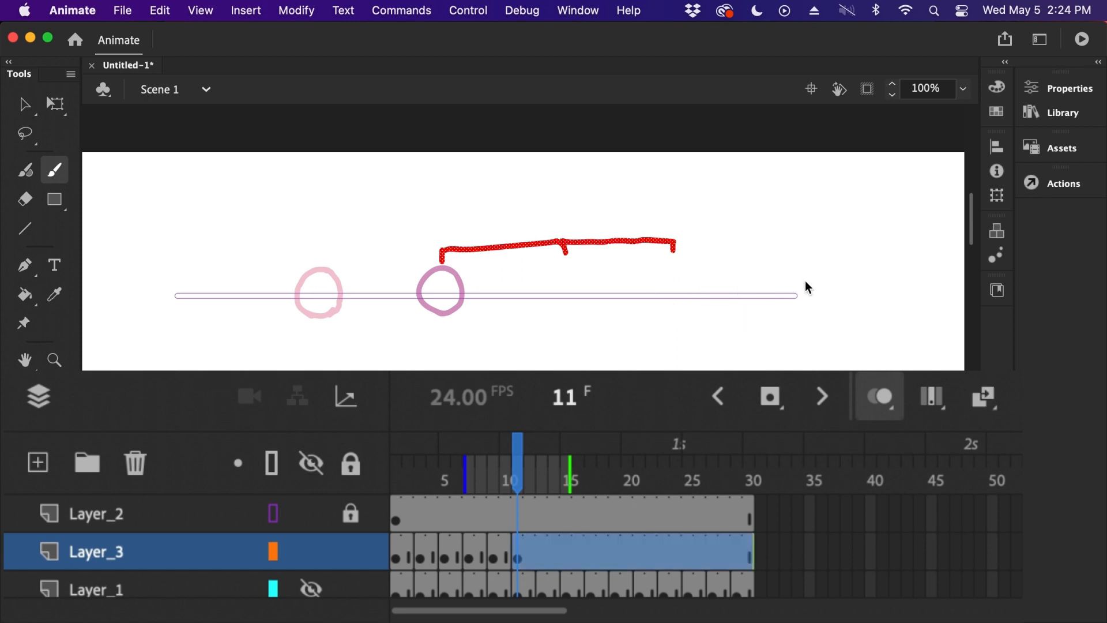
key("super+z")
key("super+z")
key("super+z")
key("super+z")
key("super+z")
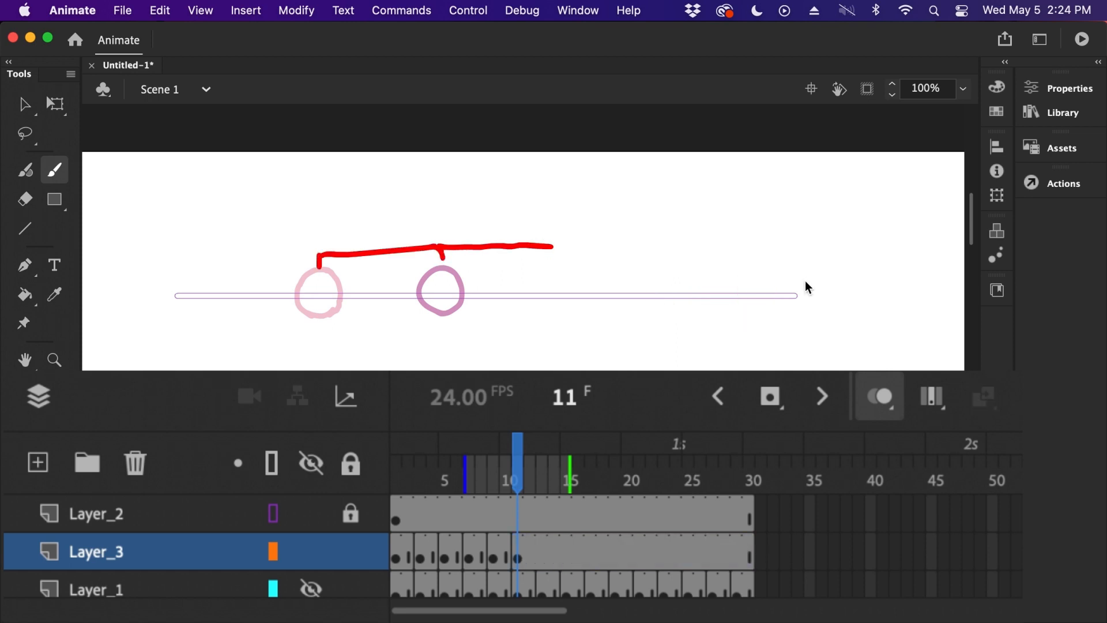
key("super+z")
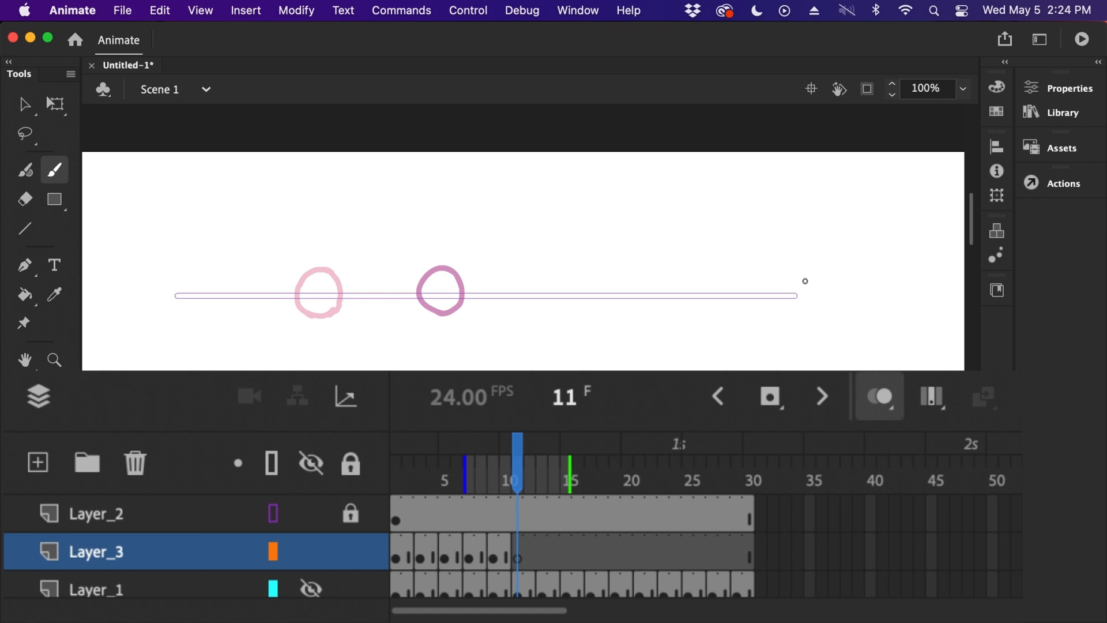
Sketch a one-gap spacing bracket on frame 11, shift it to start at the nearer circle, and undo it.
mouse_move(319, 265)
left_mouse_down()
mouse_move(436, 245)
mouse_move(440, 262)
mouse_move(442, 248)
mouse_move(563, 258)
left_mouse_up()
key("v")
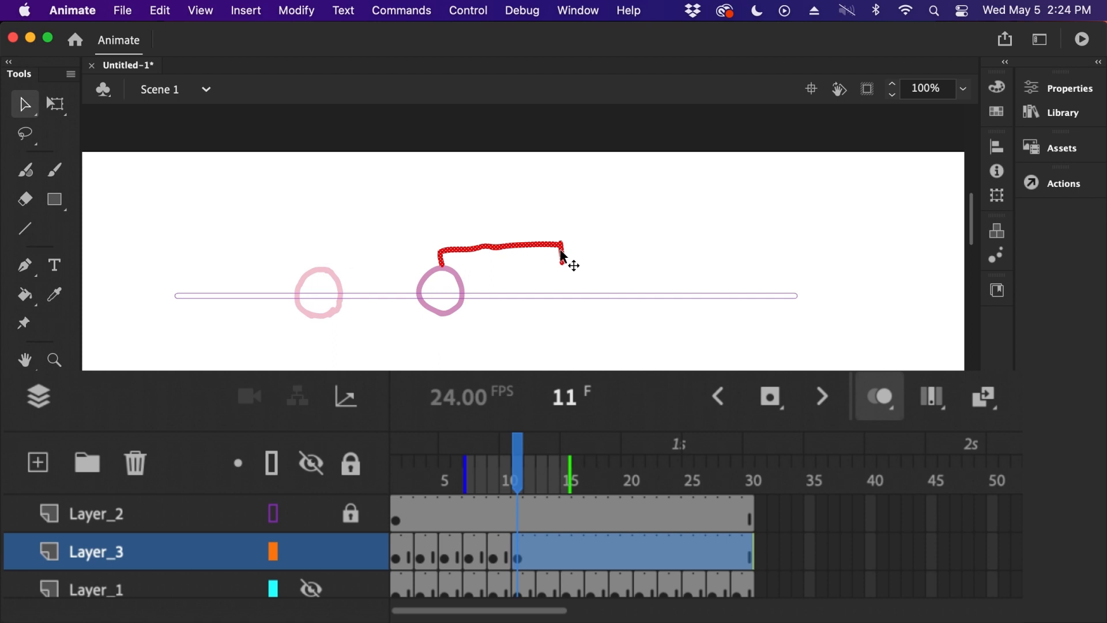
left_click(649, 221)
key("super+z")
key("super+z")
key("super+z")
key("super+z")
key("super+z")
key("super+z")
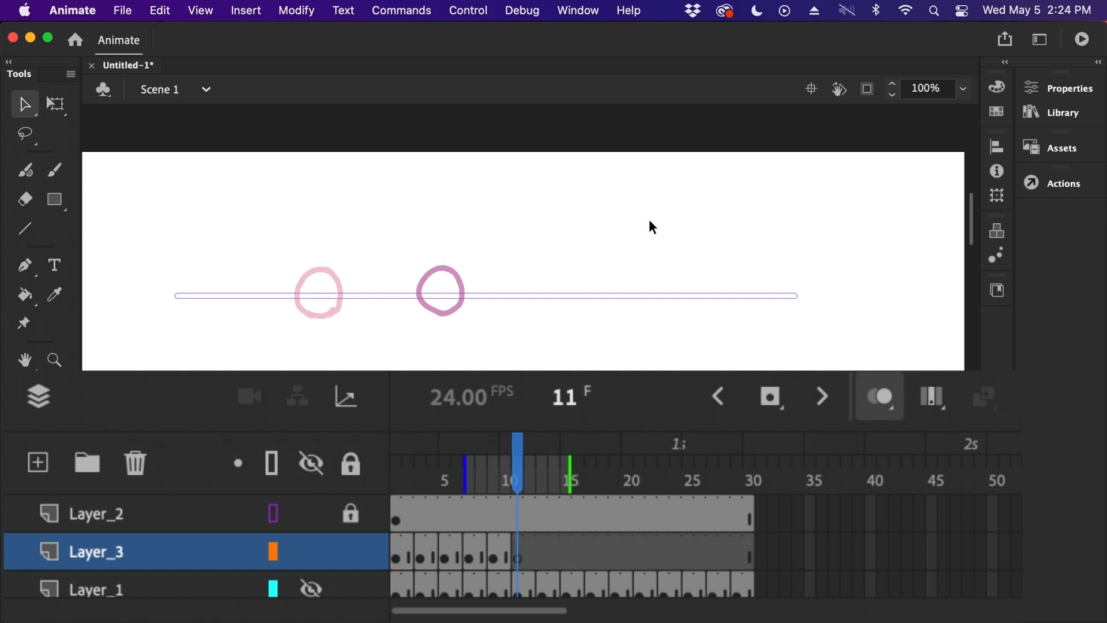
Draw a red circle on frame 11, slightly farther from the frame 9 circle than the previous gap, and insert a blank keyframe at frame 13.
key("b")
mouse_move(572, 309)
left_mouse_down()
mouse_move(556, 304)
mouse_move(551, 275)
mouse_move(582, 264)
mouse_move(597, 295)
mouse_move(568, 309)
left_mouse_up()
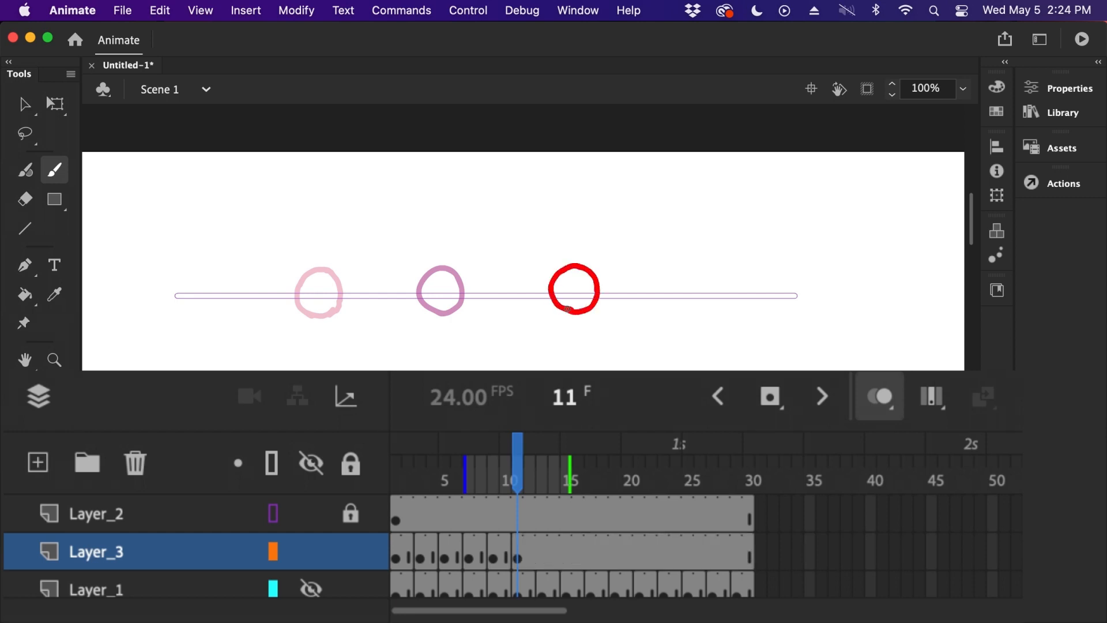
left_click(541, 551)
key("F7")
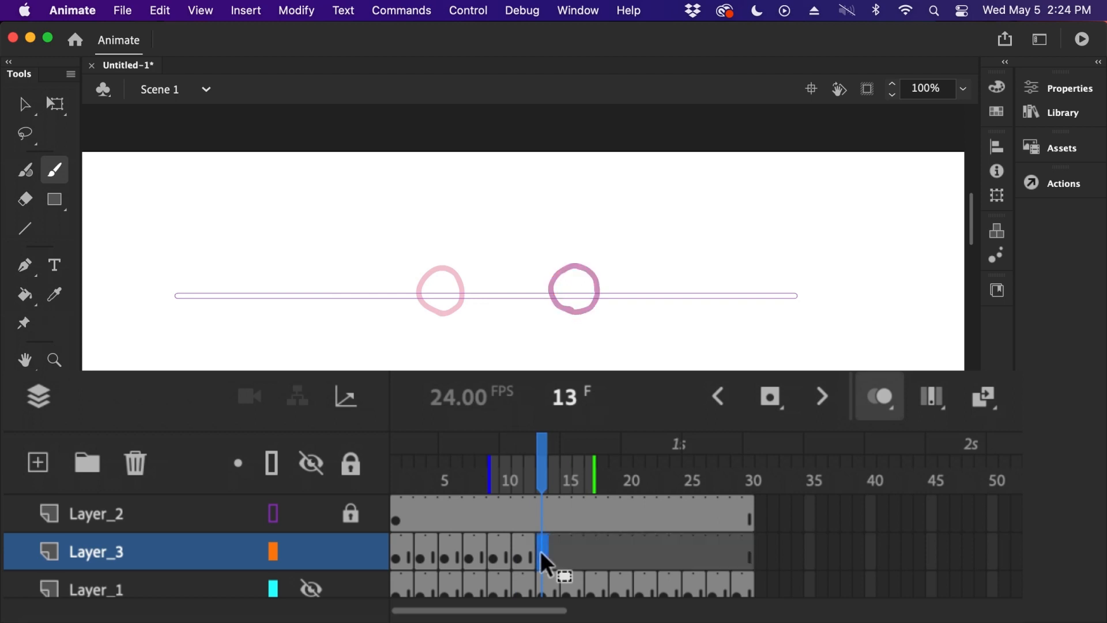
Sketch a vertical mark at the far end of the guide line on frame 13 and undo it.
left_click_drag(796, 275, 793, 354)
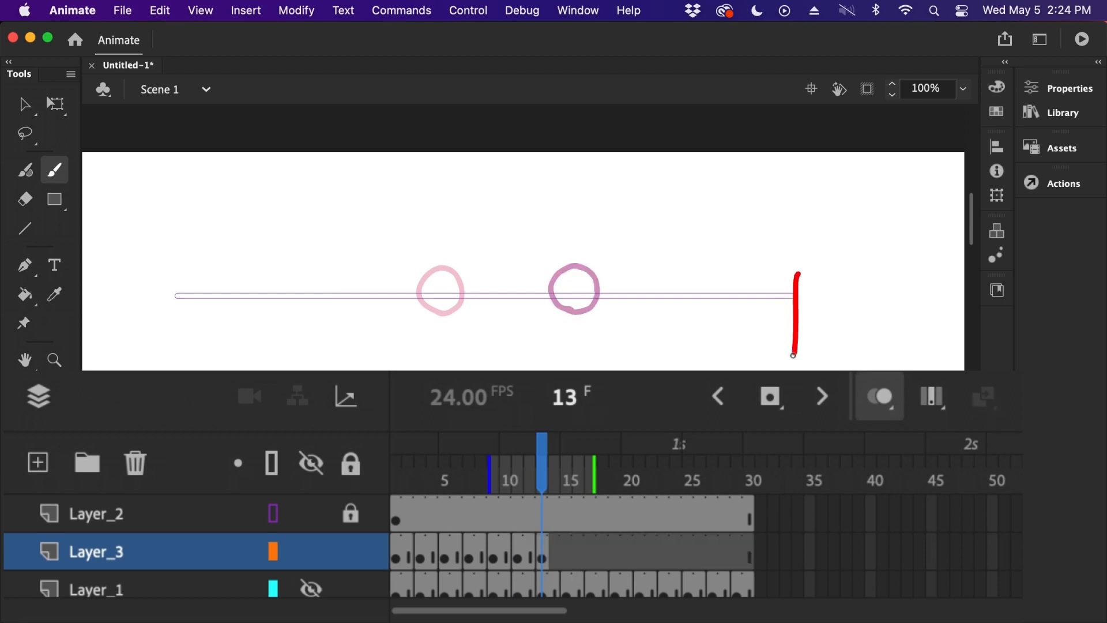
key("space")
key("super+z")
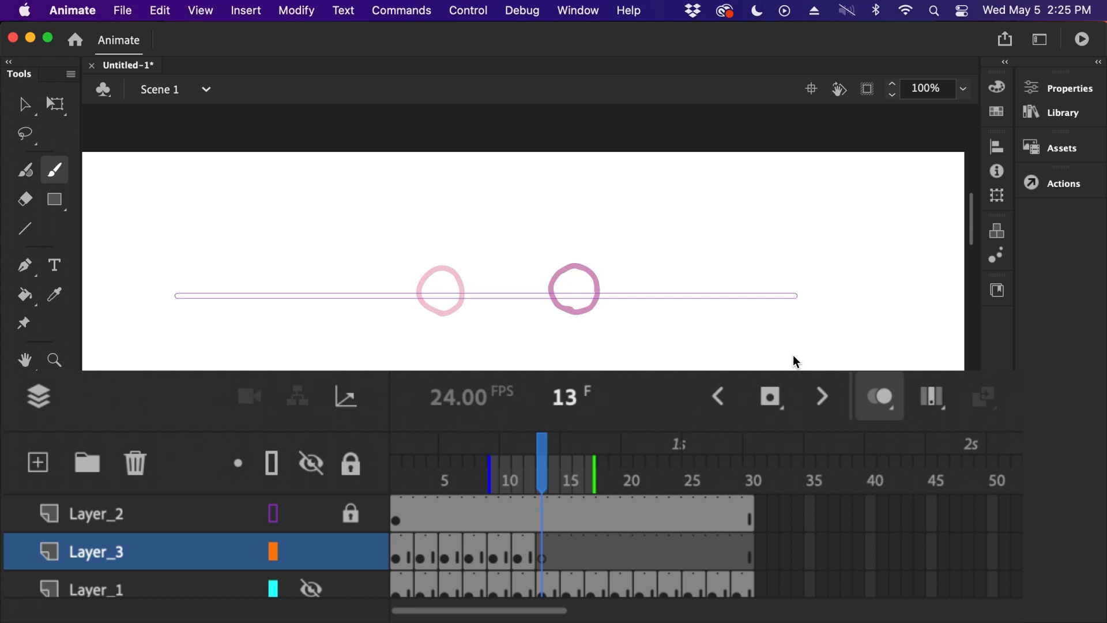
Sketch a spacing bracket on frame 13, reduce it to about half the gap, and shift it to start at the nearer circle.
mouse_move(438, 262)
left_mouse_down()
mouse_move(438, 248)
mouse_move(575, 246)
mouse_move(574, 260)
left_mouse_up()
mouse_move(510, 233)
left_mouse_down()
mouse_move(509, 268)
mouse_move(531, 254)
mouse_move(576, 257)
left_mouse_up()
key("e")
key("v")
left_click(512, 249)
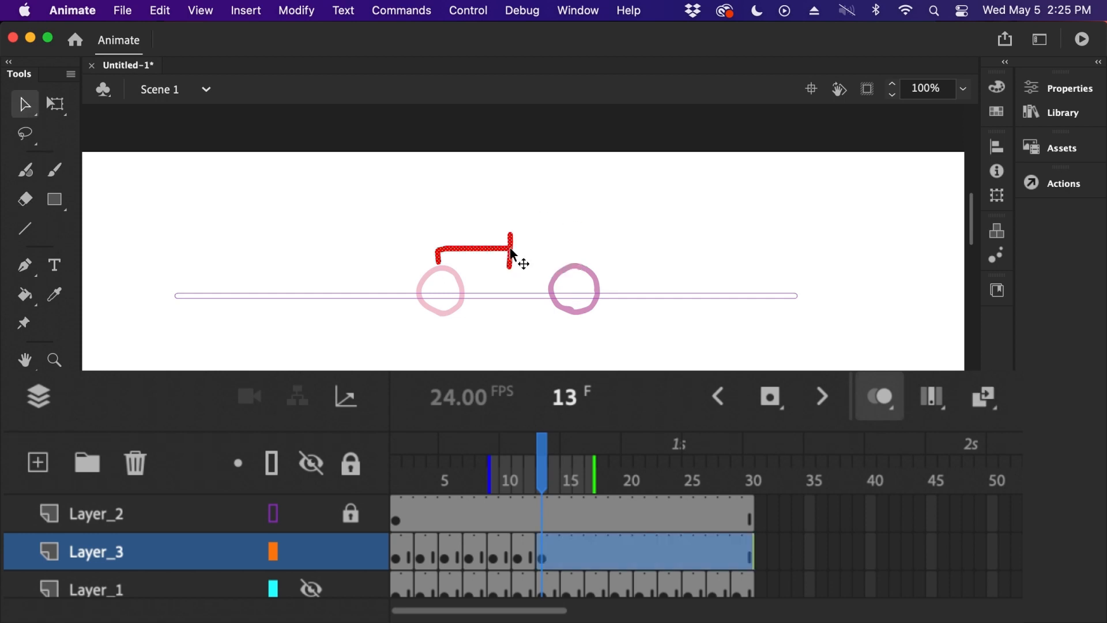
left_click_drag(512, 239, 653, 239)
left_click(680, 231)
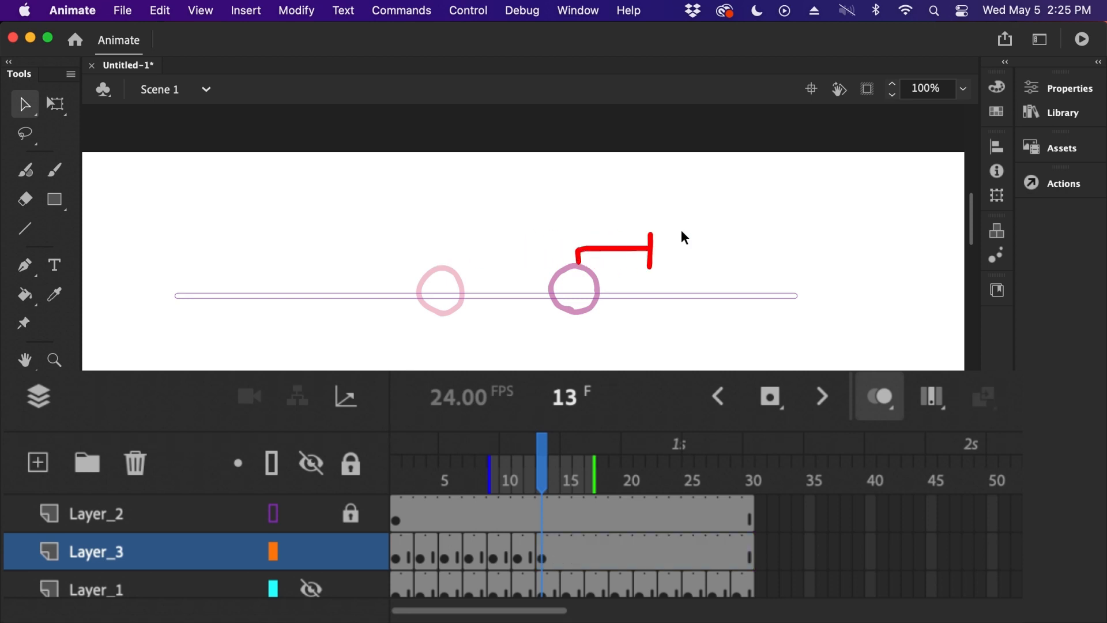
Draw a trial red circle on the guide line beneath the end of the half-gap bracket.
key("b")
key("y")
mouse_move(647, 311)
left_mouse_down()
mouse_move(628, 281)
mouse_move(649, 260)
mouse_move(670, 275)
mouse_move(669, 303)
mouse_move(640, 310)
left_mouse_up()
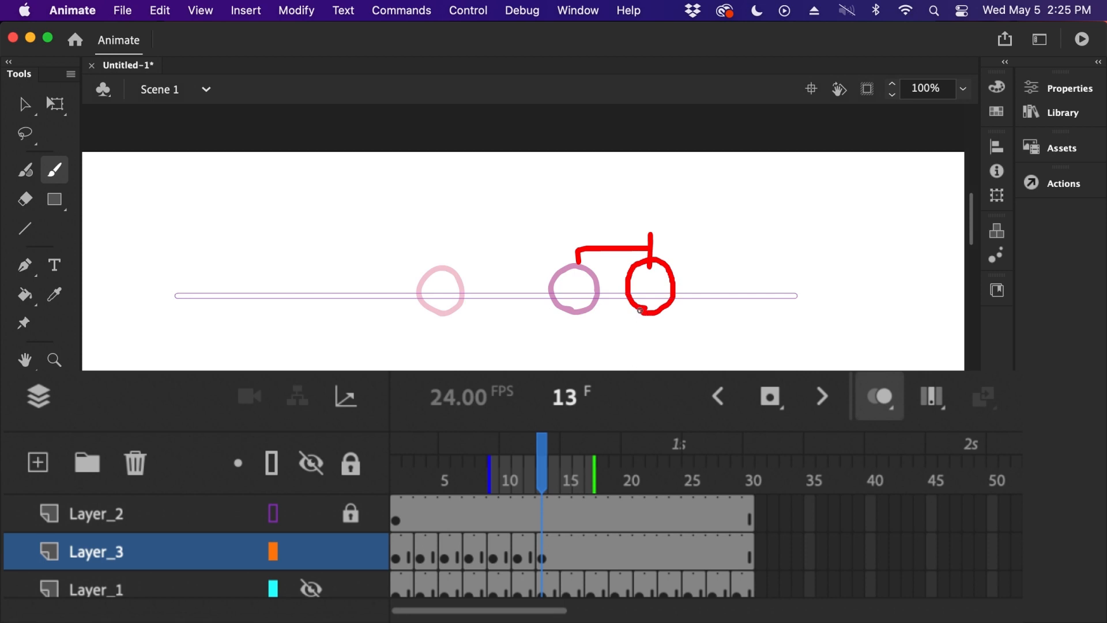
Undo the trial circle and the half-gap bracket until frame 13 is blank.
key("super+z")
key("super+z")
key("super+z")
key("super+z")
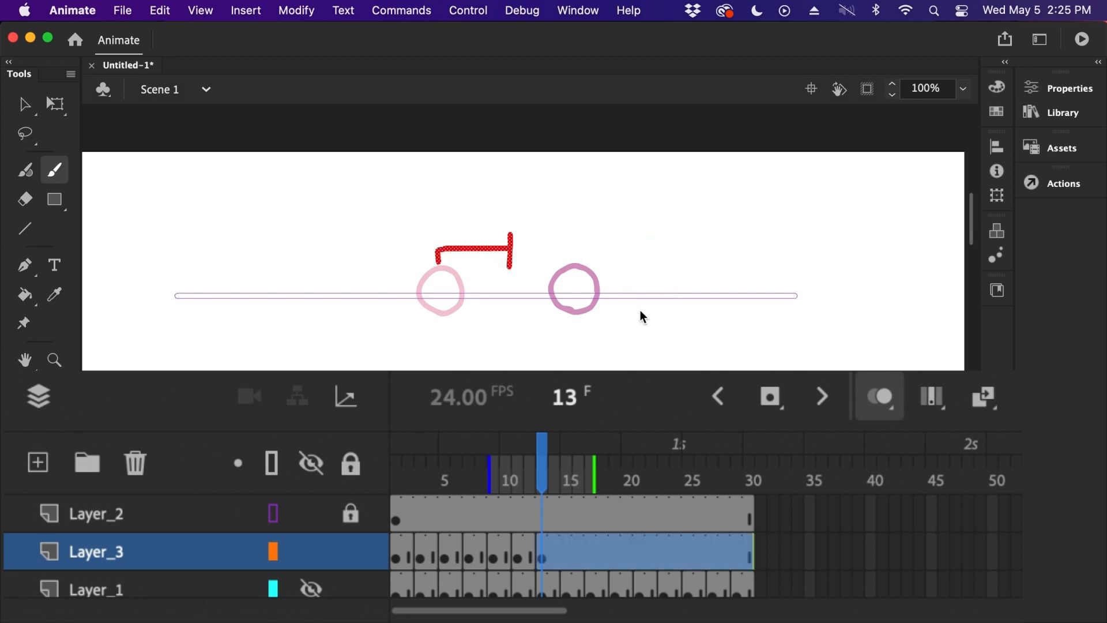
key("super+z")
key("super+z")
key("super+z")
key("super+z")
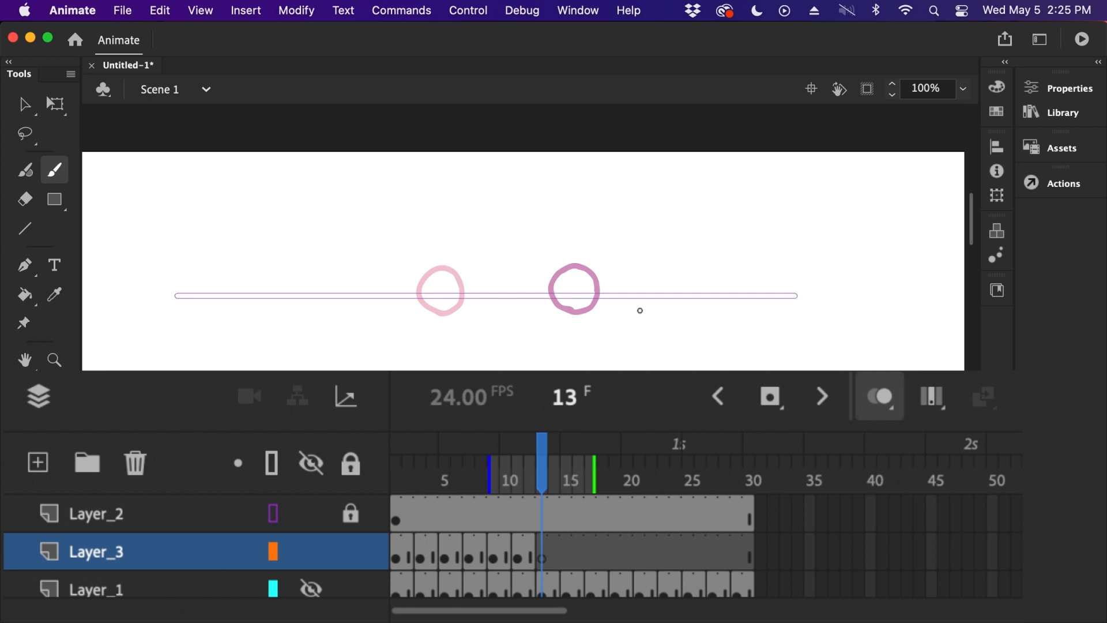
key("super+z")
key("super+z")
key("super+z")
Draw a red circle on frame 13 along the guide line, leaving a narrower gap to the right of the frame 11 circle.
left_click(541, 556)
mouse_move(661, 308)
left_mouse_down()
mouse_move(636, 284)
mouse_move(671, 272)
left_mouse_up()
key("super+z")
mouse_move(659, 310)
left_mouse_down()
mouse_move(638, 288)
mouse_move(674, 263)
mouse_move(692, 288)
mouse_move(683, 309)
mouse_move(658, 307)
left_mouse_up()
key("super+z")
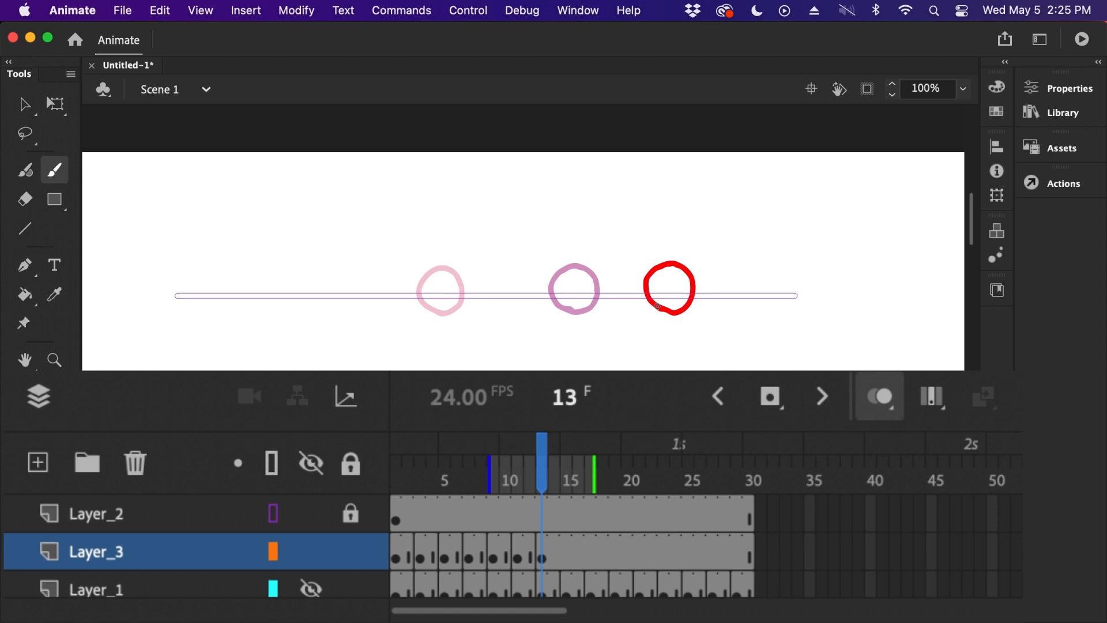
Insert a blank keyframe at frame 15 on Layer_3.
left_click(565, 558)
left_click(542, 553)
left_click(553, 555)
left_click(566, 556)
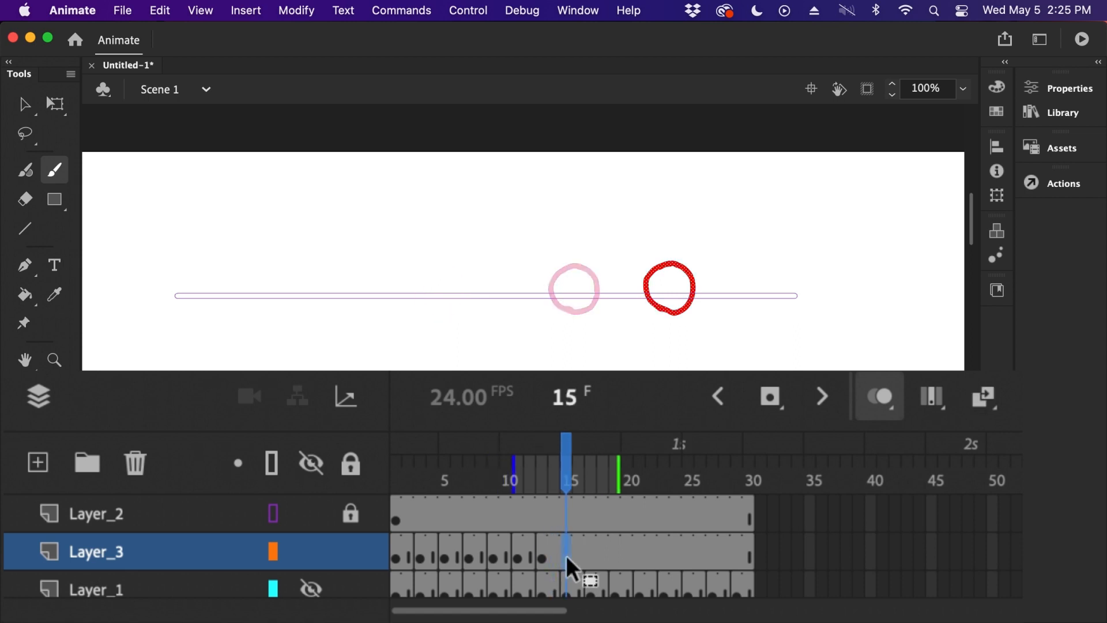
key("F7")
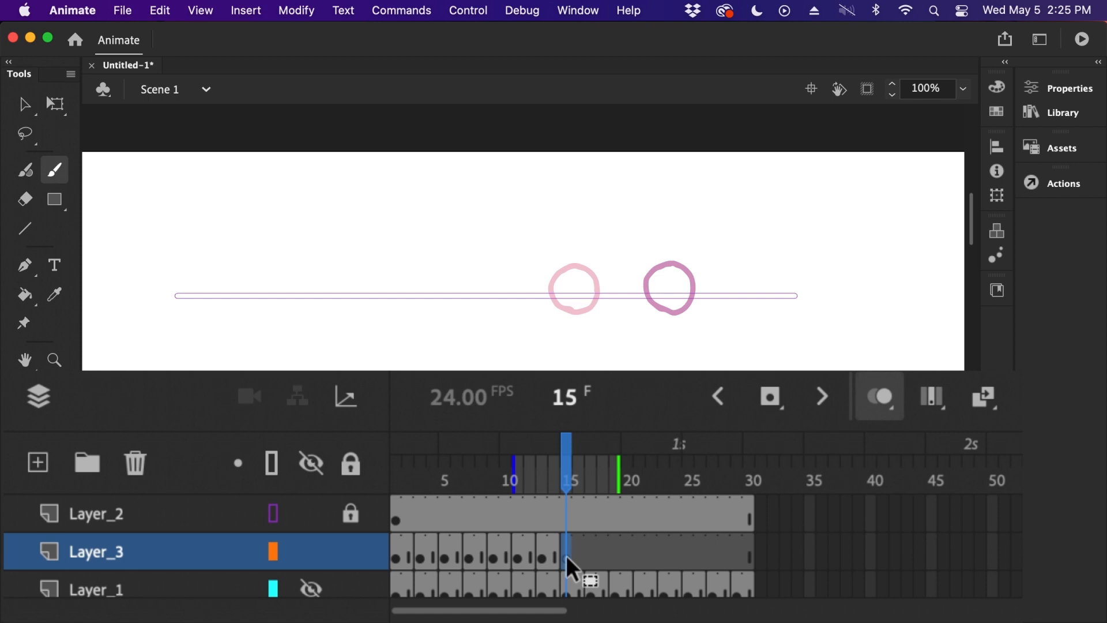
Sketch a spacing bracket with a halfway mark above the two onion-skinned circles on frame 15 and undo it.
mouse_move(575, 259)
left_mouse_down()
mouse_move(578, 246)
mouse_move(662, 243)
mouse_move(671, 258)
left_mouse_up()
left_click_drag(625, 224, 627, 285)
key("super+z")
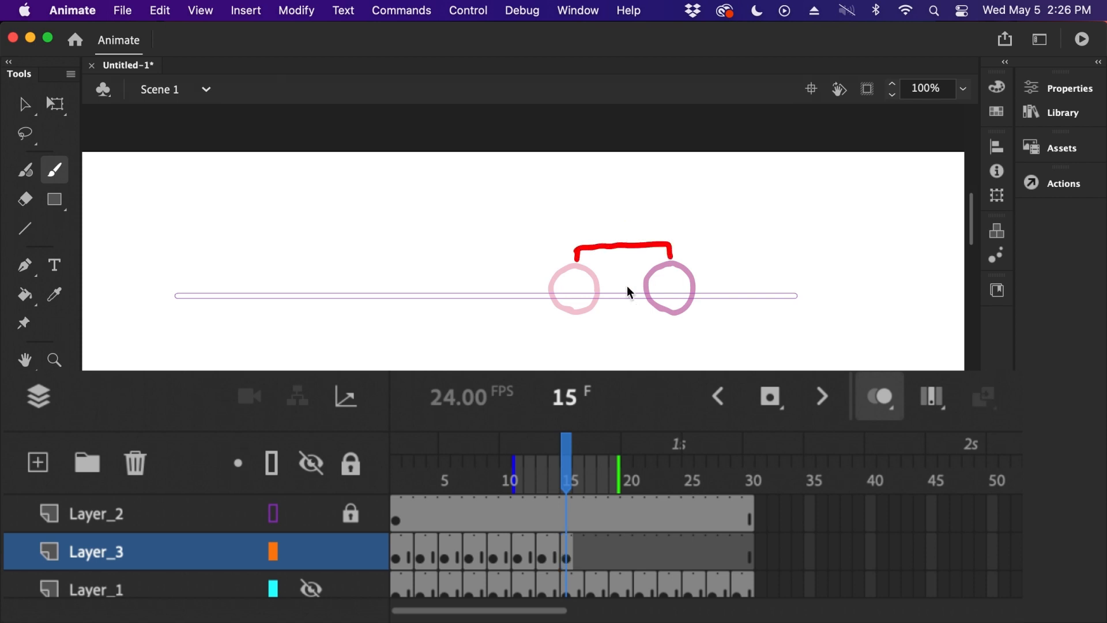
key("super+z")
Draw a red circle on frame 15 with a small gap to the right of the frame 13 circle, and insert a blank keyframe at frame 17.
mouse_move(731, 263)
left_mouse_down()
mouse_move(714, 301)
mouse_move(753, 308)
mouse_move(760, 286)
mouse_move(728, 264)
left_mouse_up()
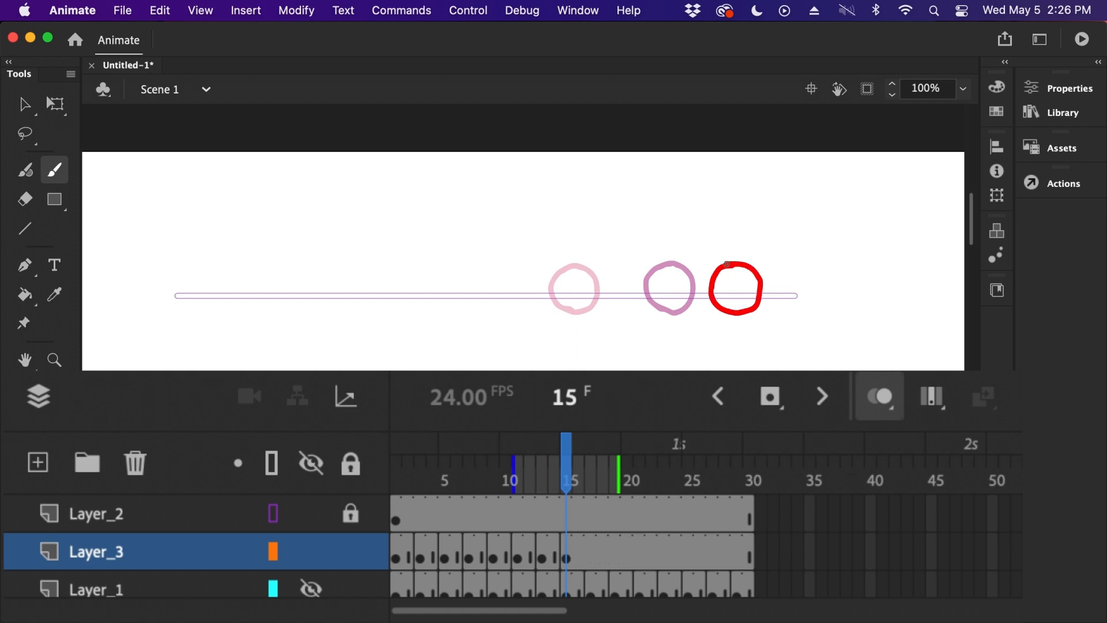
left_click(591, 556)
key("F7")
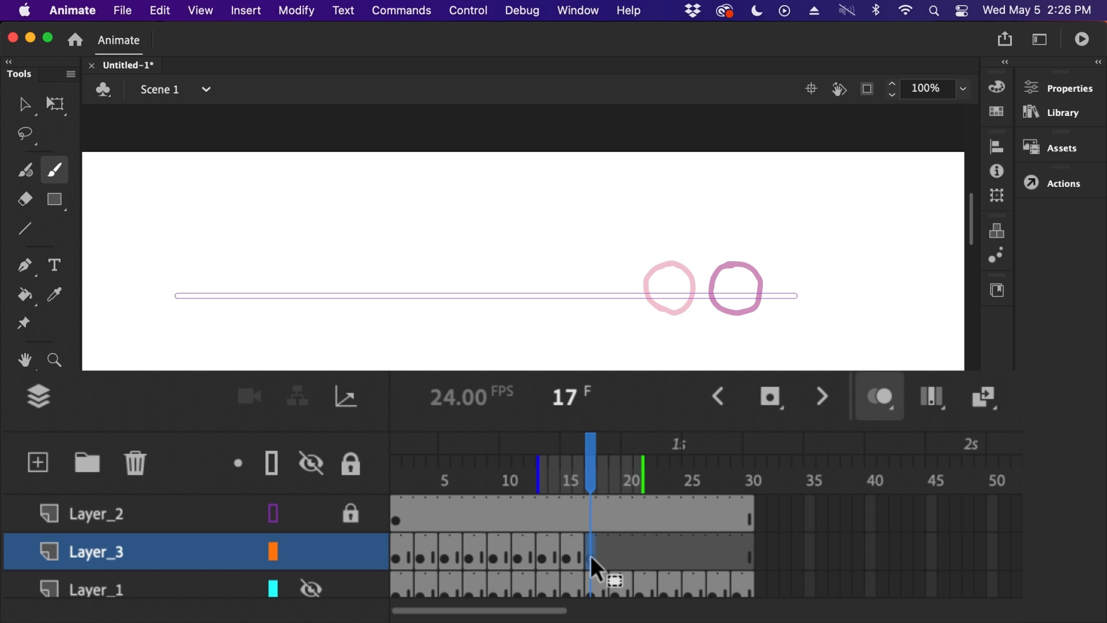
Draw a red circle on frame 17 slightly overlapping the right edge of the frame 15 circle, and insert a blank keyframe at frame 19.
mouse_move(784, 313)
left_mouse_down()
mouse_move(758, 275)
mouse_move(780, 261)
mouse_move(794, 268)
mouse_move(801, 299)
mouse_move(764, 307)
mouse_move(751, 281)
mouse_move(767, 264)
mouse_move(789, 267)
mouse_move(797, 296)
mouse_move(771, 309)
left_mouse_up()
key("super+z")
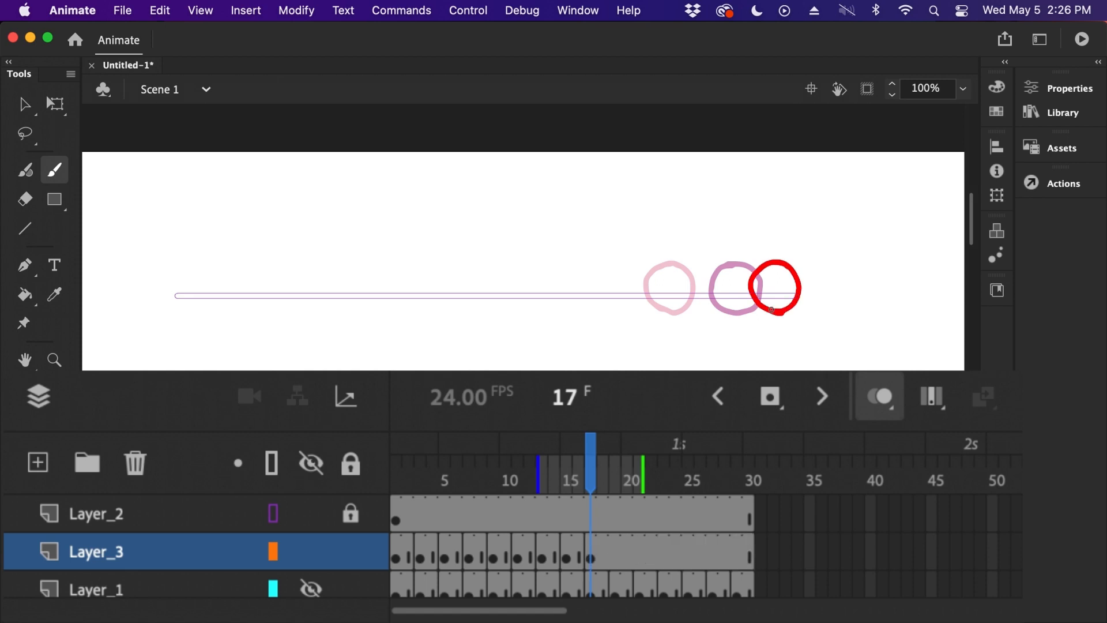
left_click(618, 552)
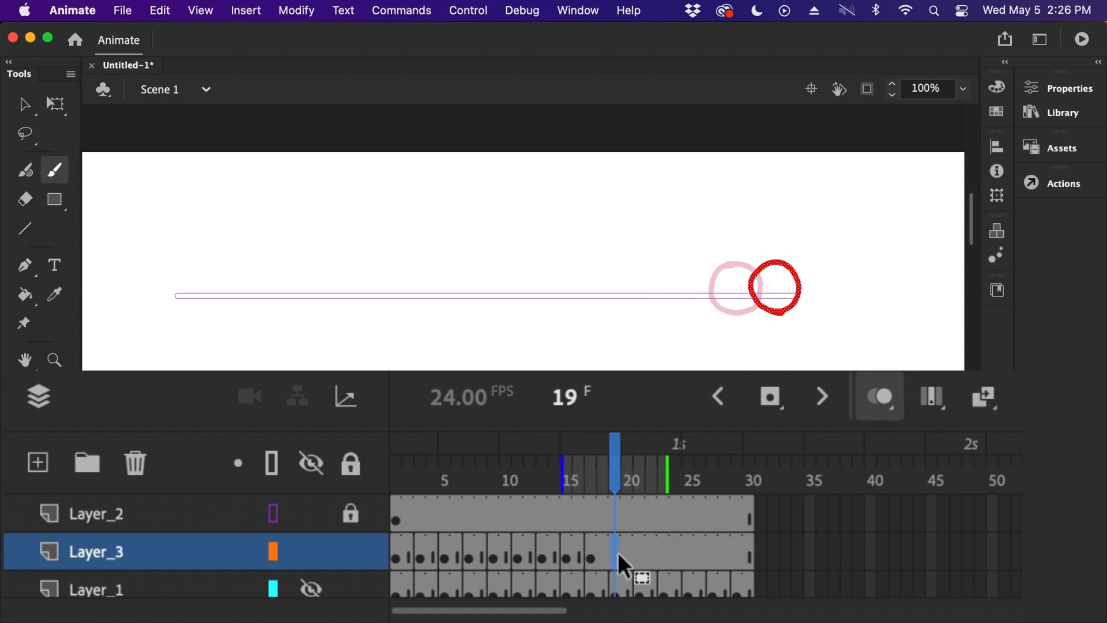
key("F7")
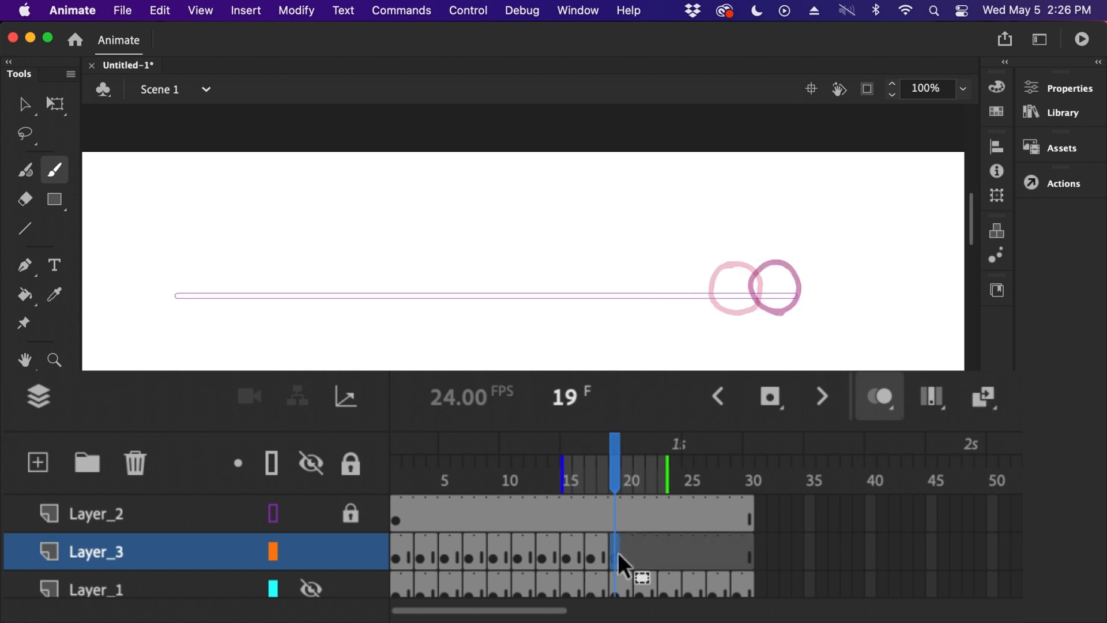
Draw red circles on frames 19 and 21, each largely overlapping the previous one, with the last centred on the guide line's end.
mouse_move(788, 312)
left_mouse_down()
mouse_move(771, 305)
mouse_move(766, 267)
mouse_move(803, 260)
mouse_move(810, 292)
mouse_move(791, 314)
mouse_move(770, 291)
left_mouse_up()
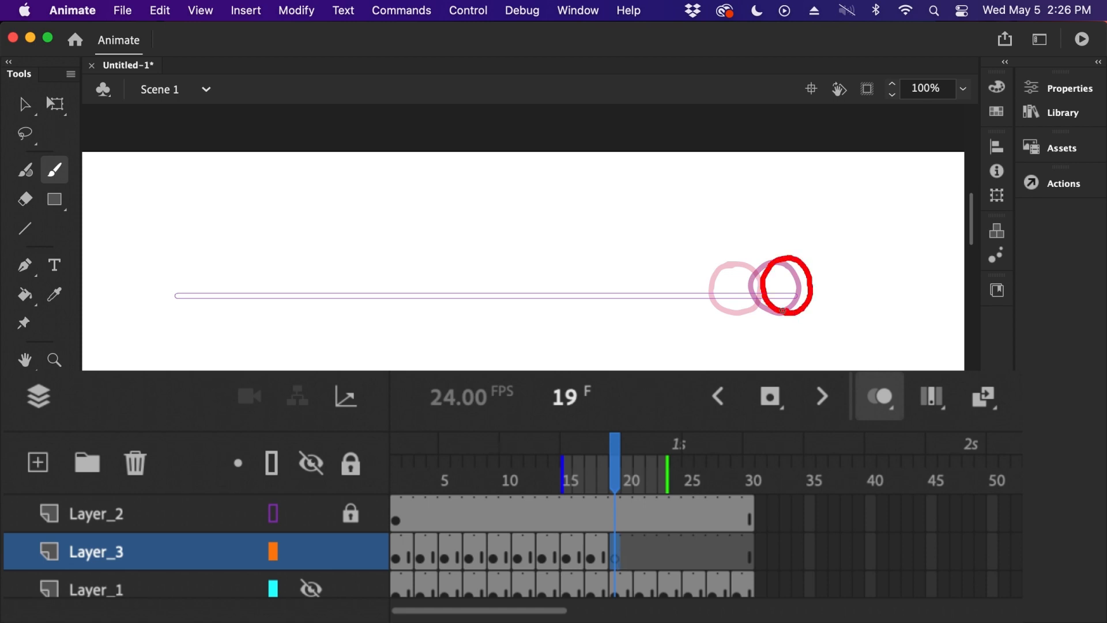
left_click(638, 554)
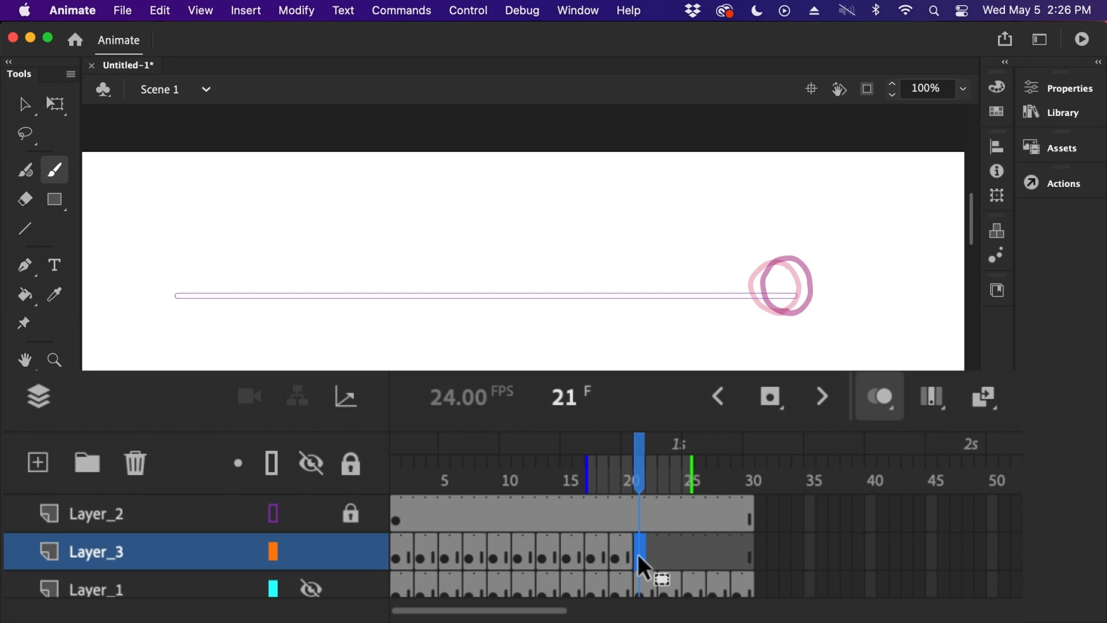
mouse_move(797, 313)
left_mouse_down()
mouse_move(771, 296)
mouse_move(771, 271)
mouse_move(807, 257)
mouse_move(825, 302)
mouse_move(791, 312)
left_mouse_up()
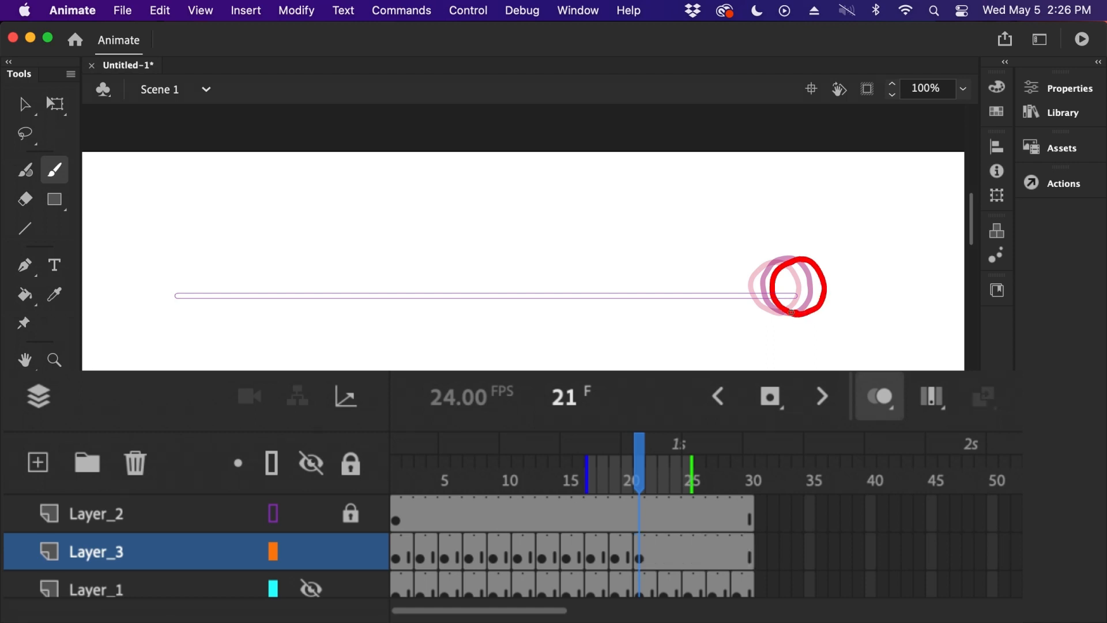
Play back the circle animation, reduce the stage view to 50%, and play it again to examine the easing.
key("Return")
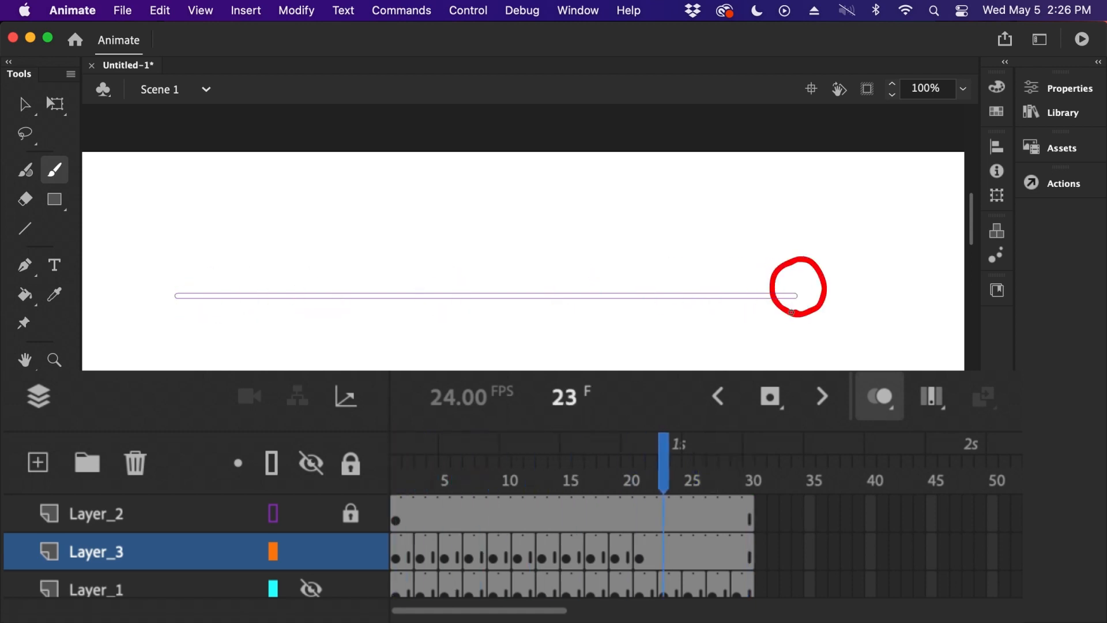
key("super+minus")
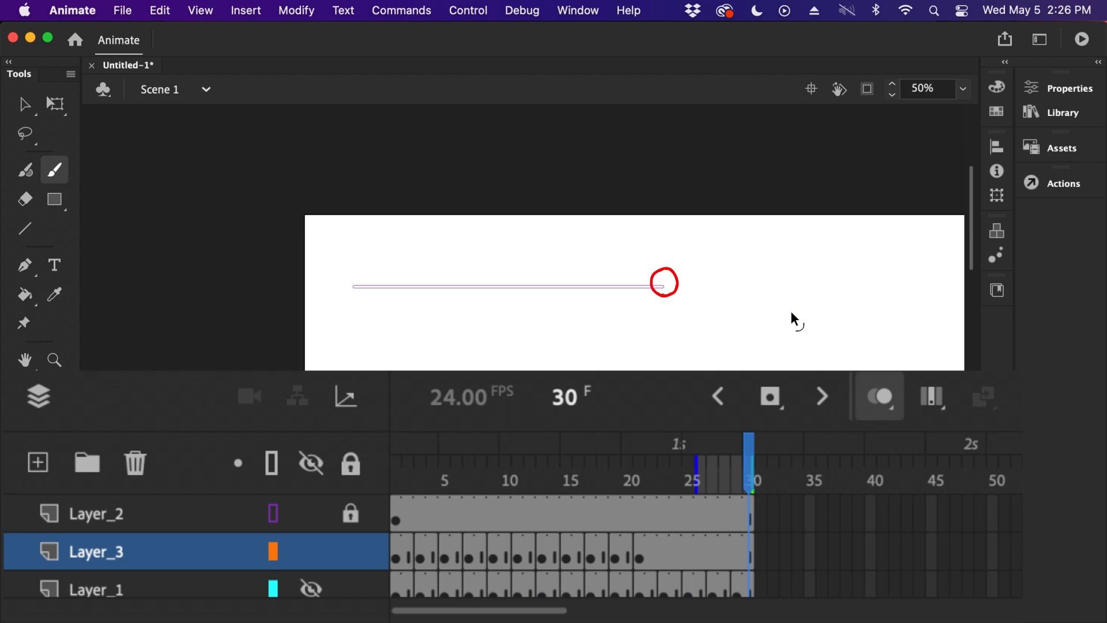
left_click_drag(773, 310, 763, 202)
key("Return")
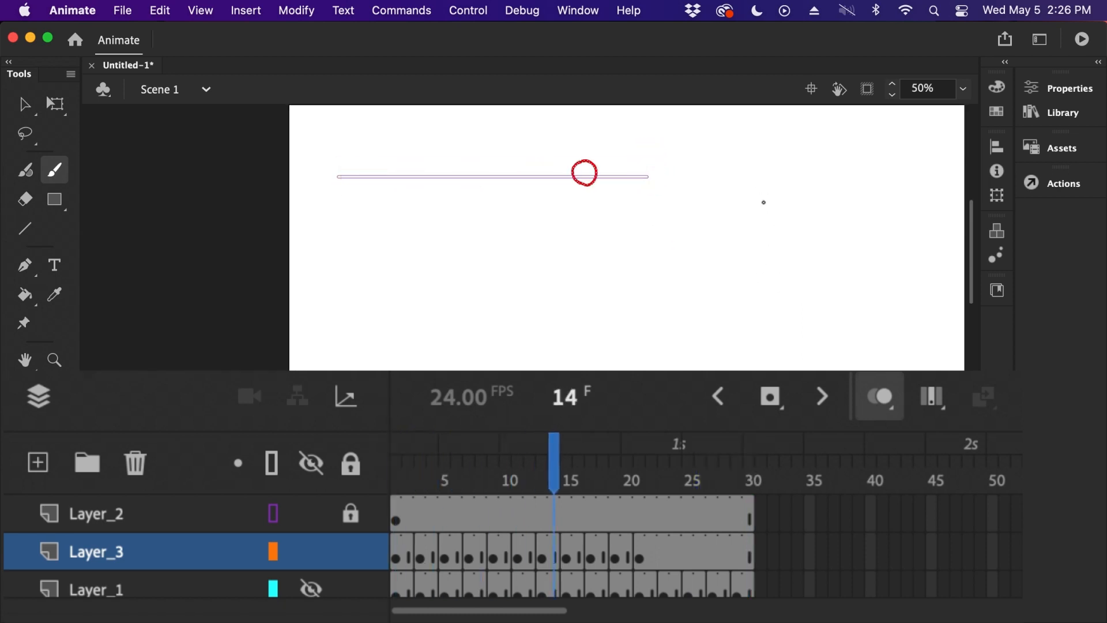
Play back the Layer_3 animation, then hide Layer_3, show Layer_1, and play its circle animation to compare the motion.
key("Return")
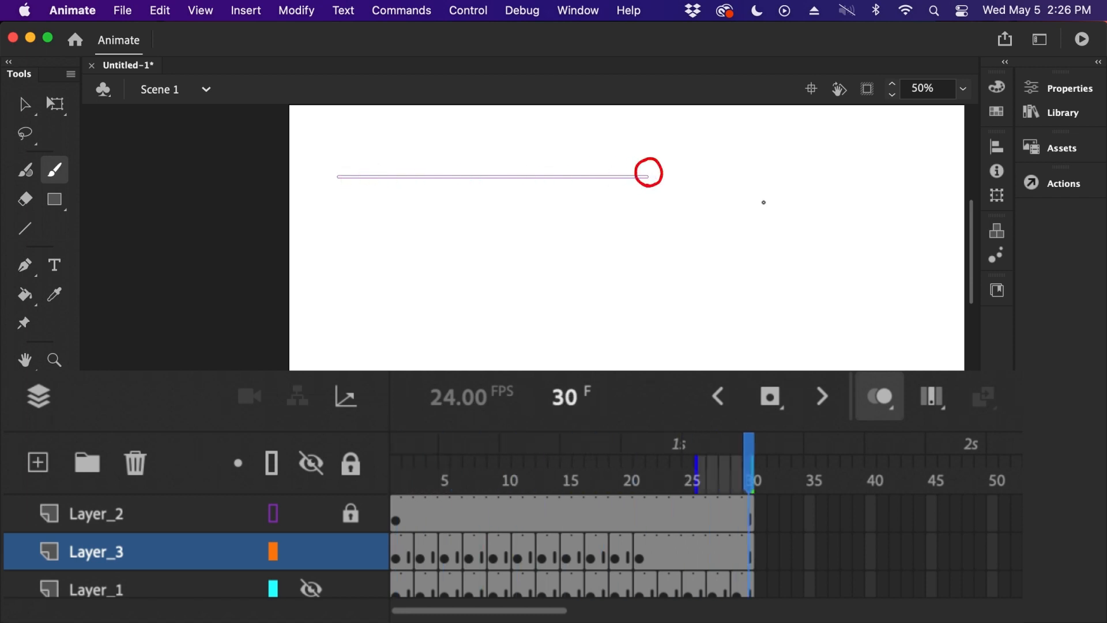
key("Return")
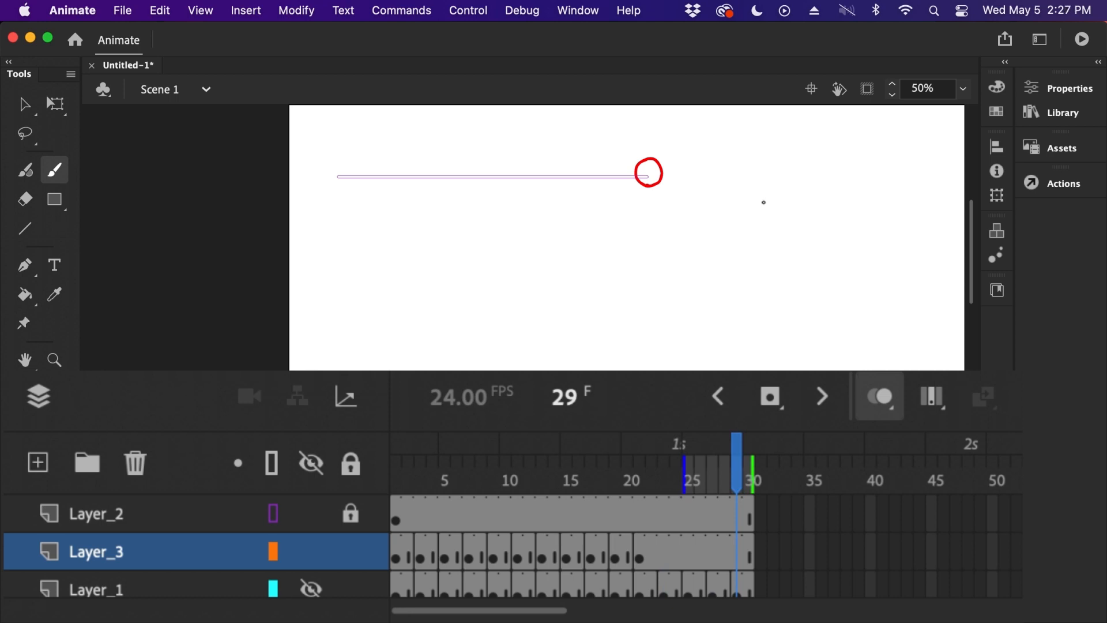
left_click(312, 551)
left_click(312, 552)
left_click(312, 554)
left_click(311, 587)
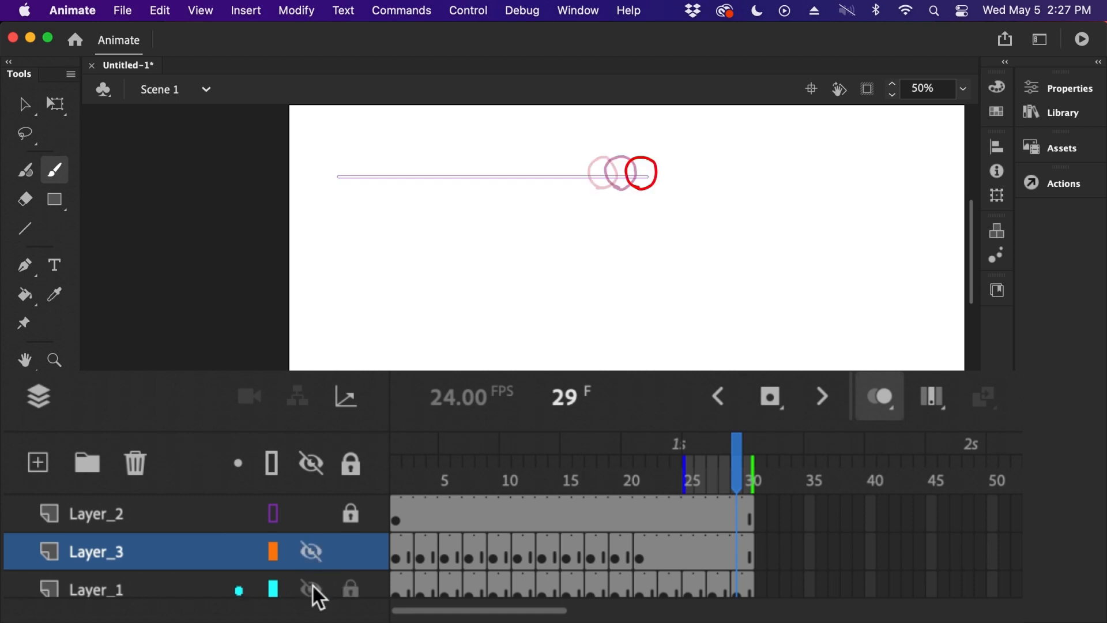
key("Return")
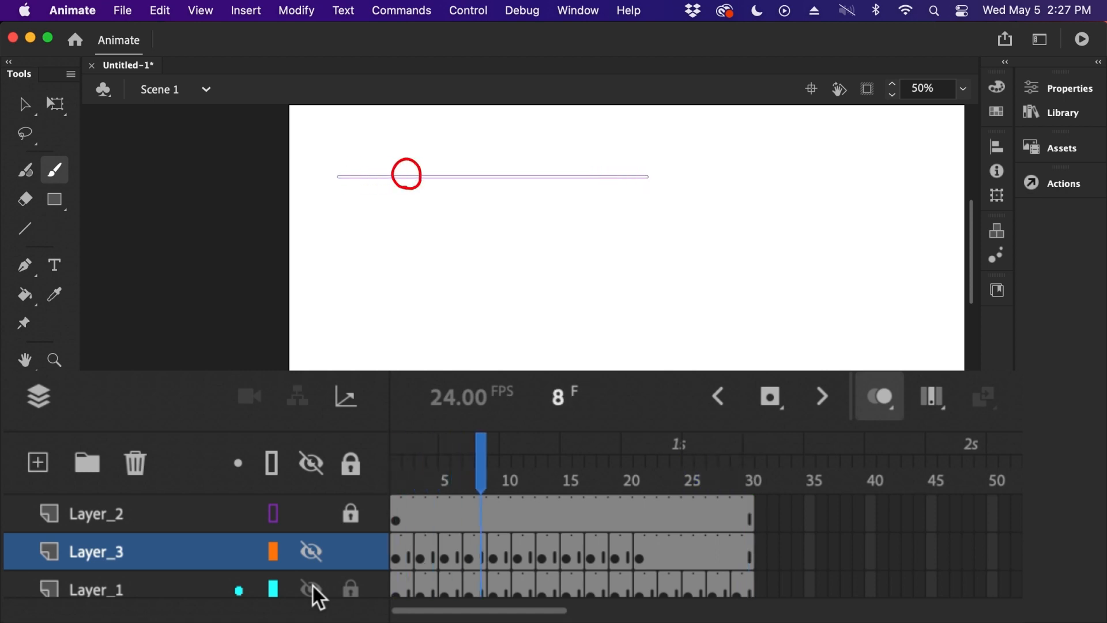
key("Return")
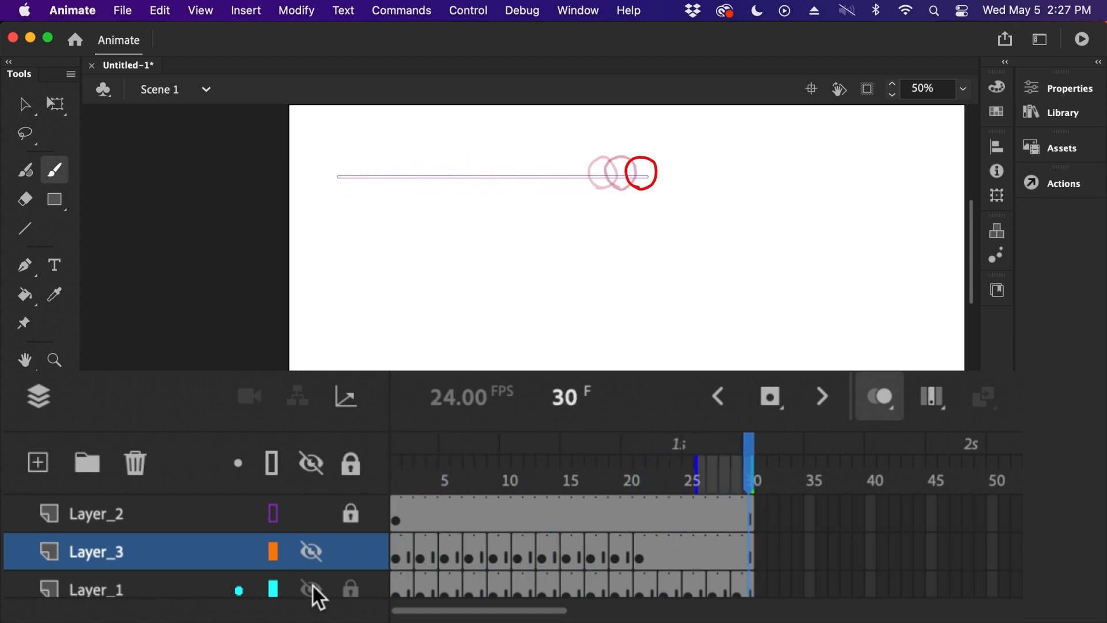
key("Return")
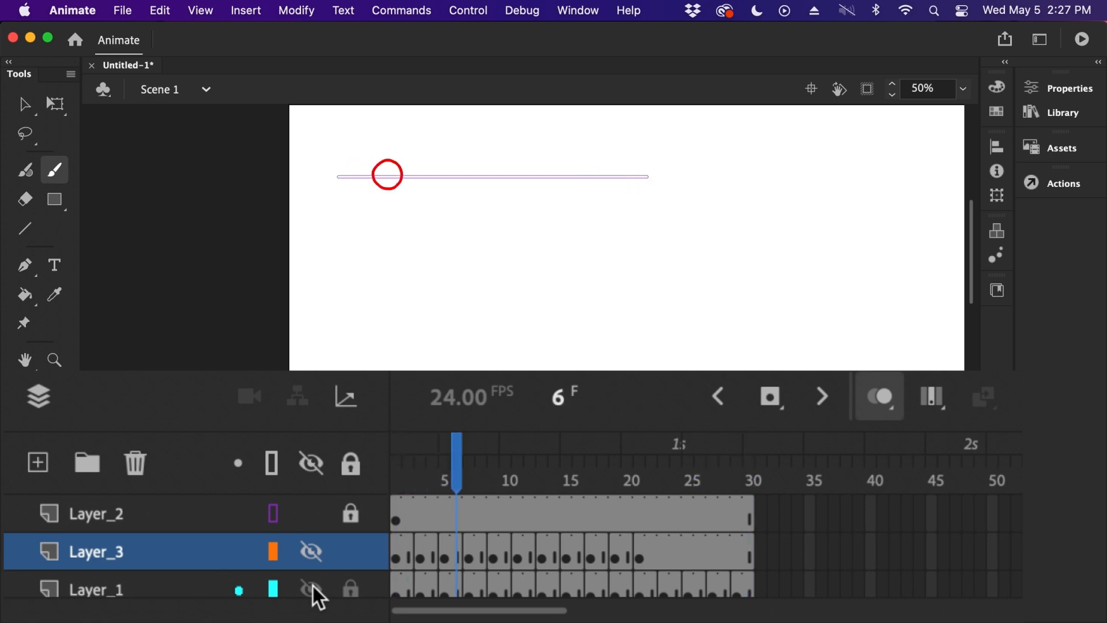
key("Return")
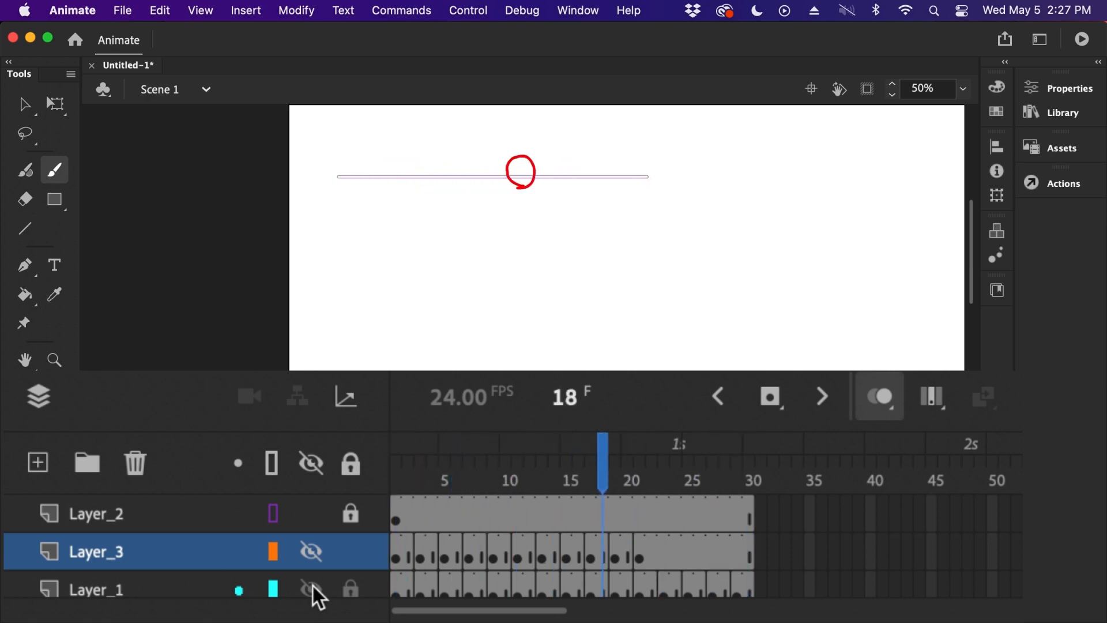
Hide Layer_1, show Layer_3 again, and replay its eased circle animation.
left_click(311, 584)
left_click(310, 552)
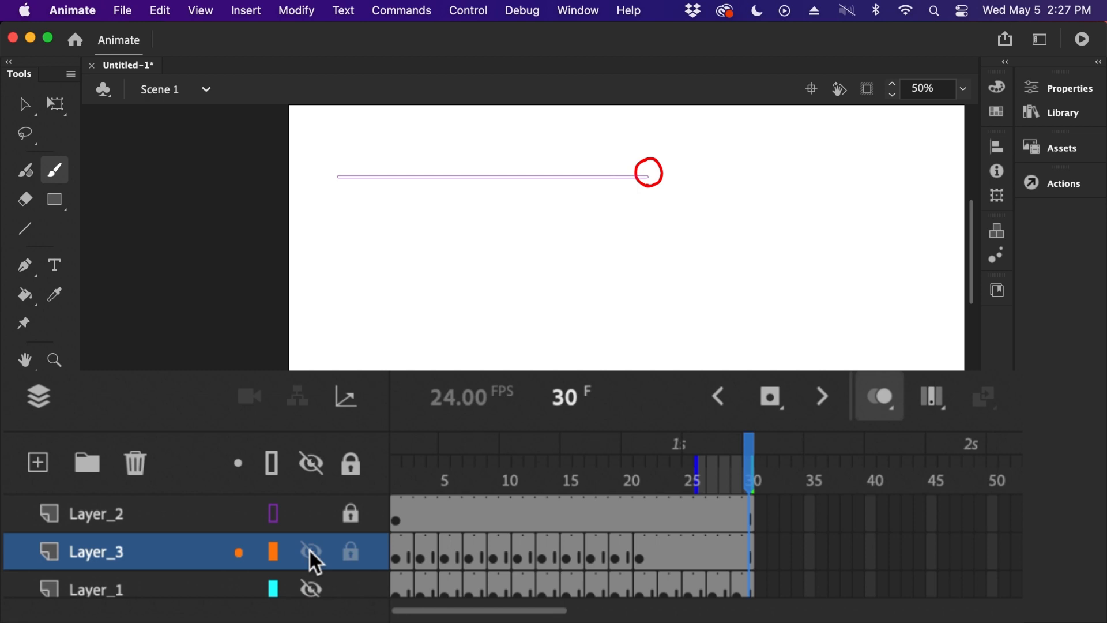
key("Return")
Return to frame 1, add a new layer above Layer_3, and hide Layer_3.
left_click(398, 467)
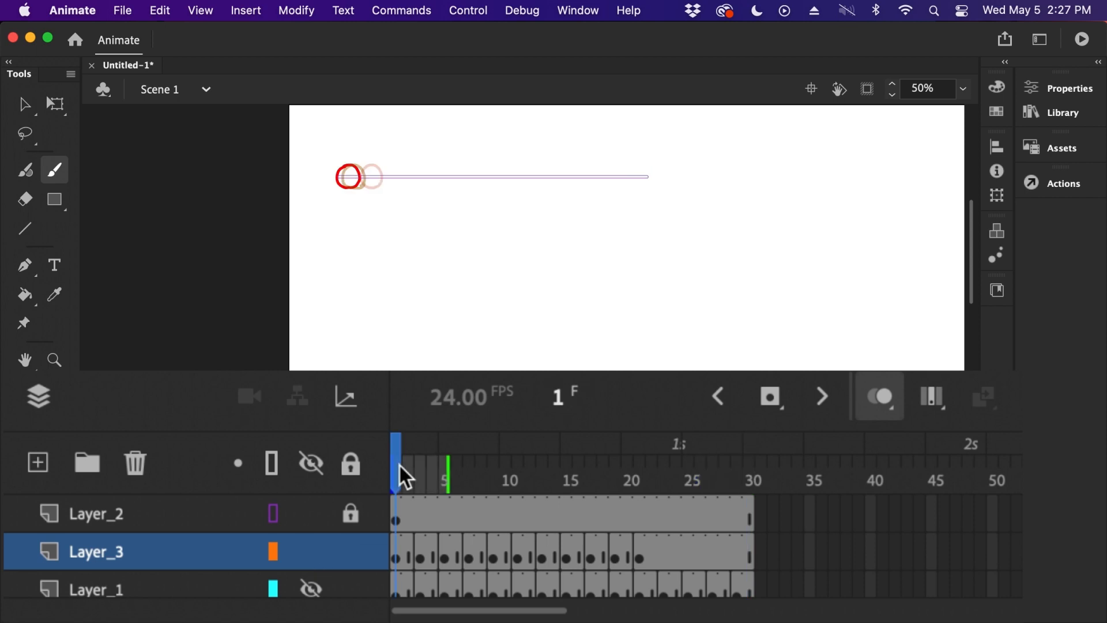
left_click(38, 463)
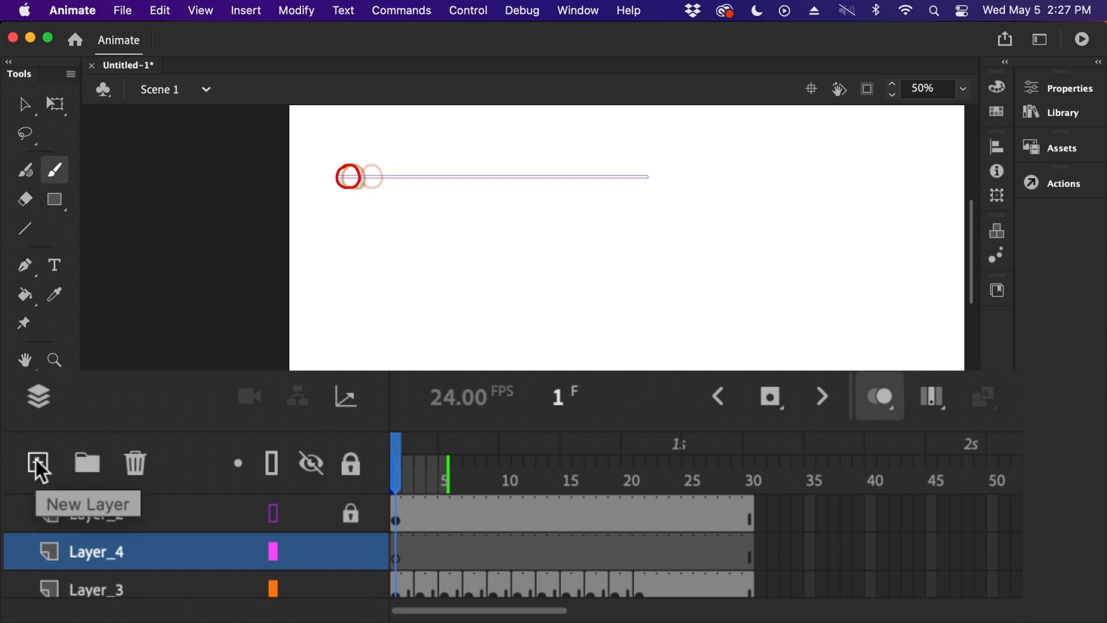
left_click(311, 589)
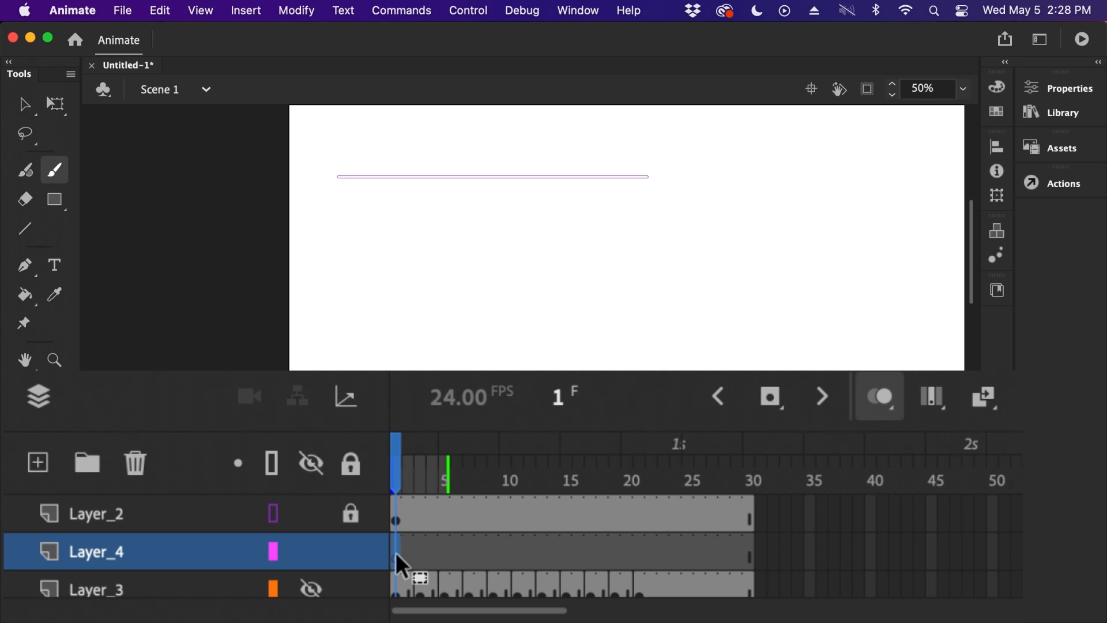
Set the stage view to 100% and draw a red circle around the guide line's start on frame 1 of Layer_4.
key("super+equal")
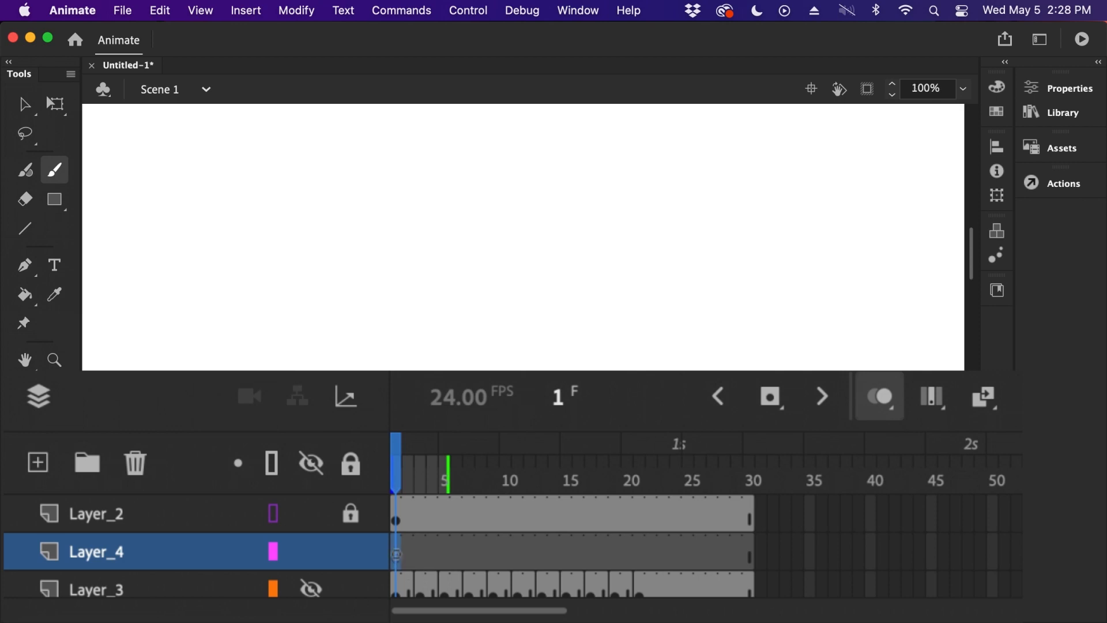
scroll(635, 237, "right", 3)
scroll(634, 237, "up", 1)
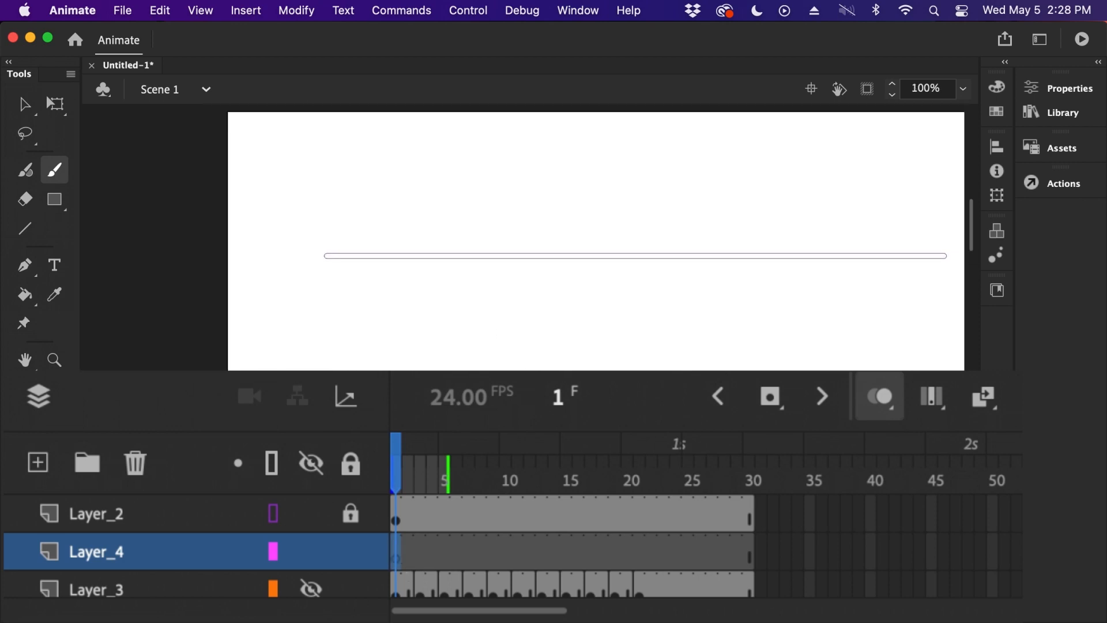
mouse_move(340, 226)
left_mouse_down()
mouse_move(320, 254)
mouse_move(334, 276)
mouse_move(368, 281)
left_mouse_up()
mouse_move(340, 225)
left_mouse_down()
mouse_move(365, 229)
mouse_move(358, 278)
left_mouse_up()
On blank keyframes at frames 3 and 5 of Layer_4, draw one circle half overlapping the first and another past a small gap.
left_click(419, 555)
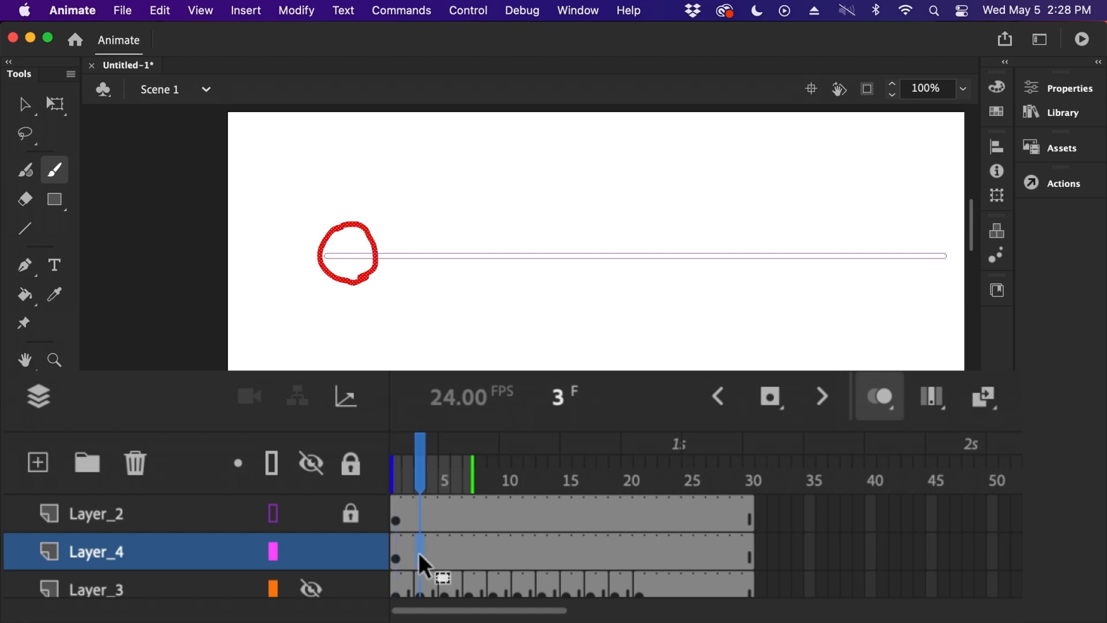
key("F7")
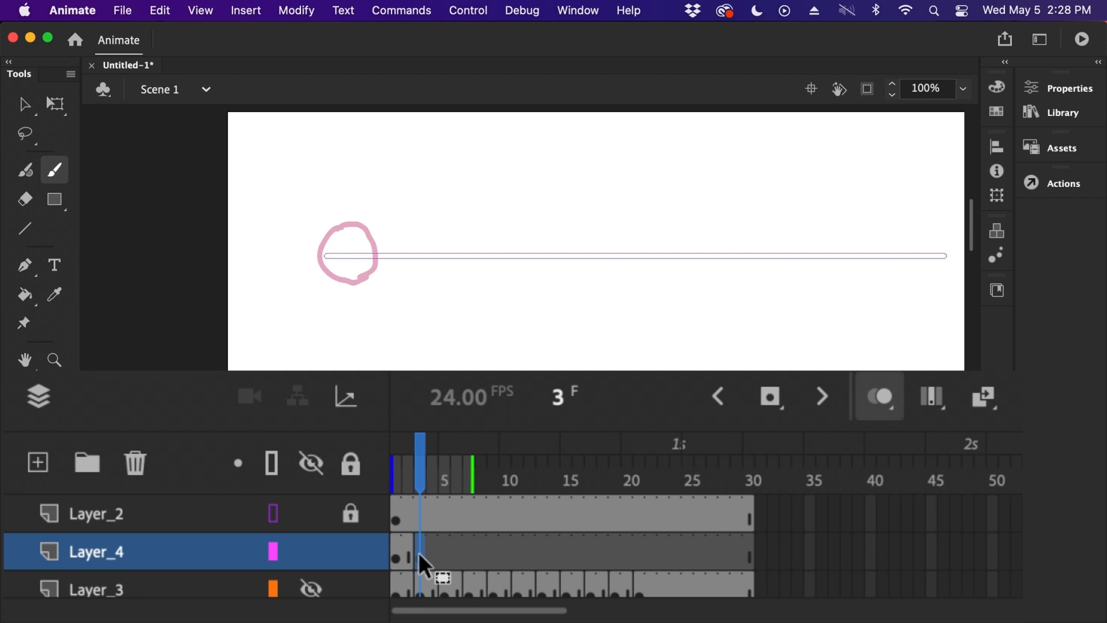
mouse_move(370, 281)
left_mouse_down()
mouse_move(346, 241)
mouse_move(374, 225)
mouse_move(396, 260)
mouse_move(373, 281)
left_mouse_up()
left_click(442, 553)
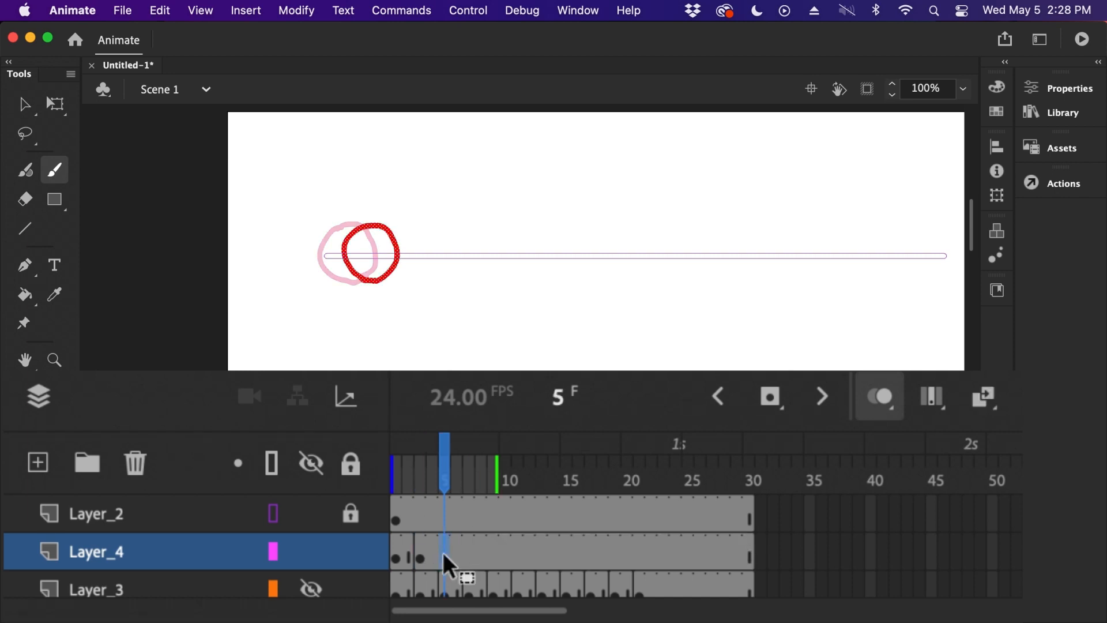
key("F7")
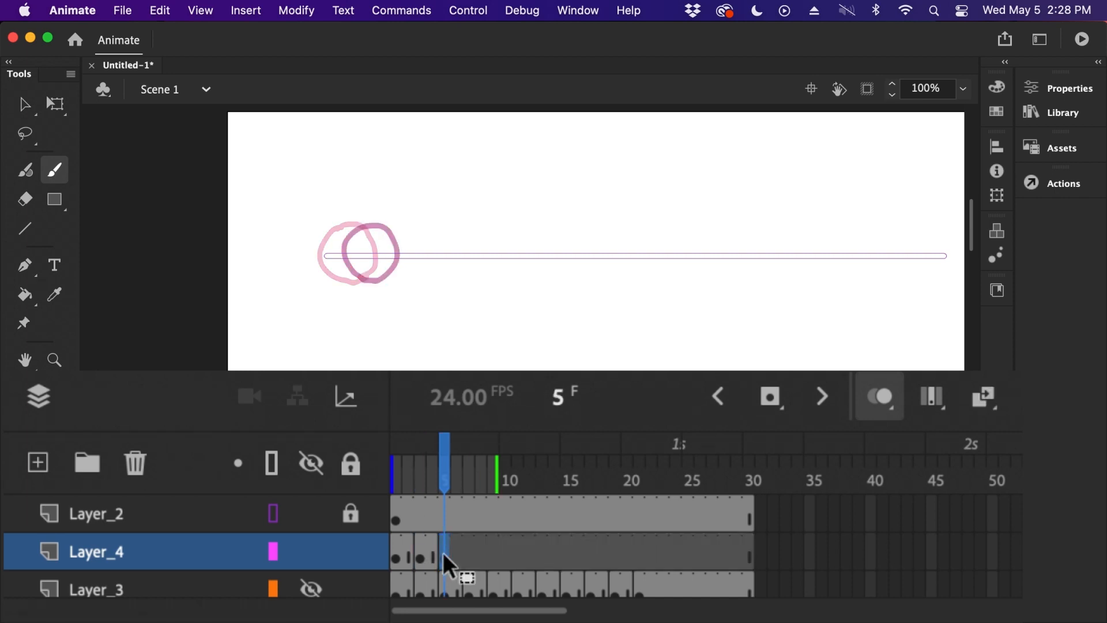
mouse_move(438, 283)
left_mouse_down()
mouse_move(414, 243)
mouse_move(438, 222)
mouse_move(464, 235)
mouse_move(472, 266)
mouse_move(436, 281)
left_mouse_up()
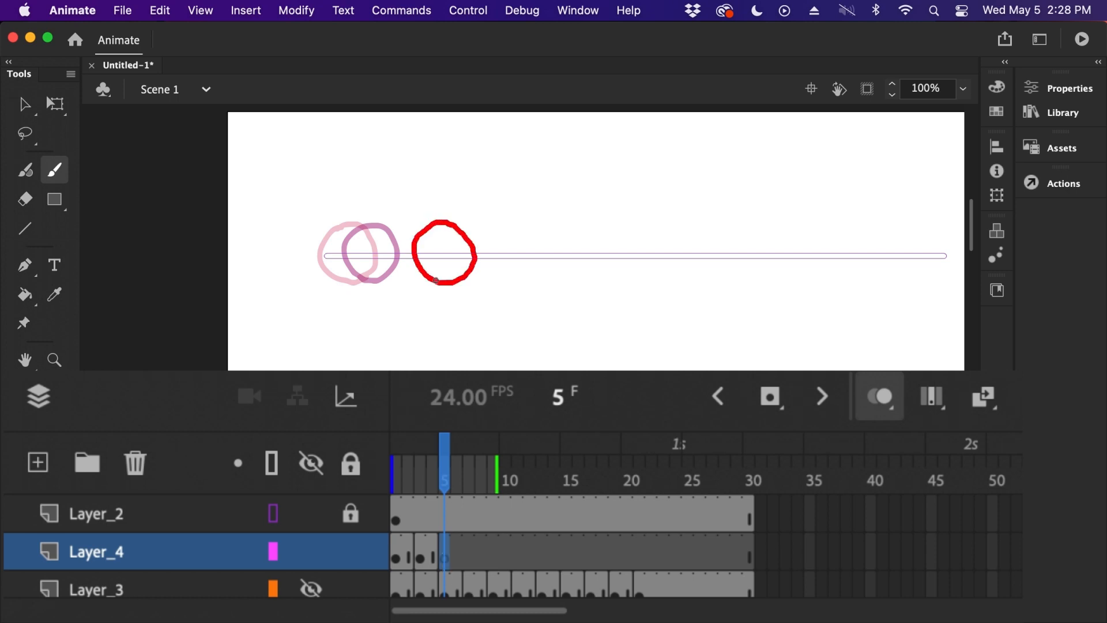
On blank keyframes at frames 7 and 9, draw one circle touching the frame 5 circle and another slightly overlapping it further along.
left_click(471, 555)
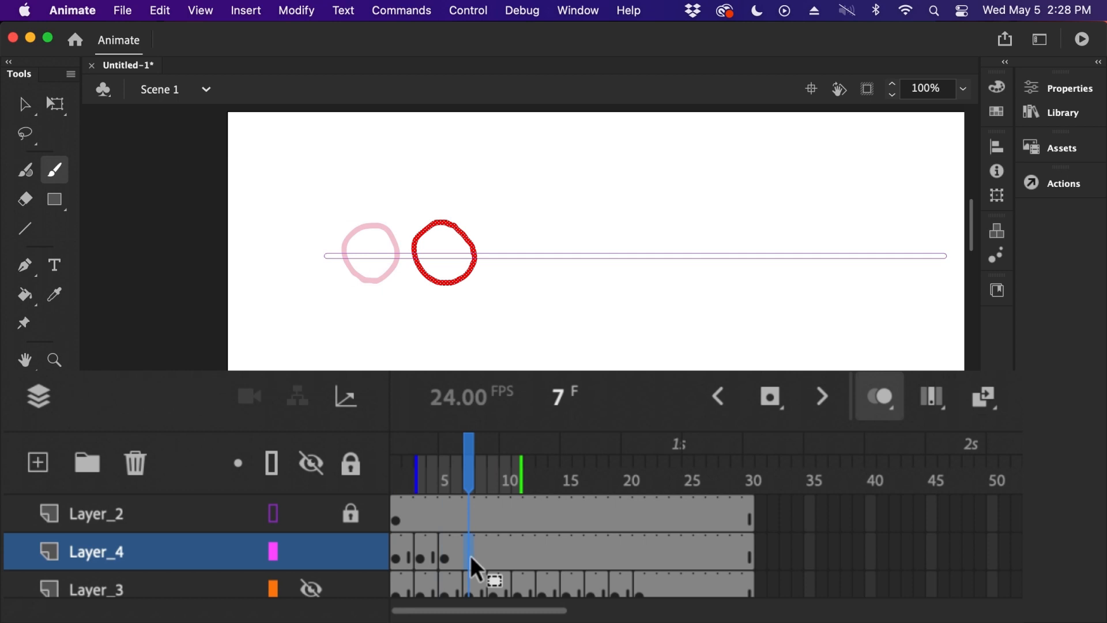
key("F7")
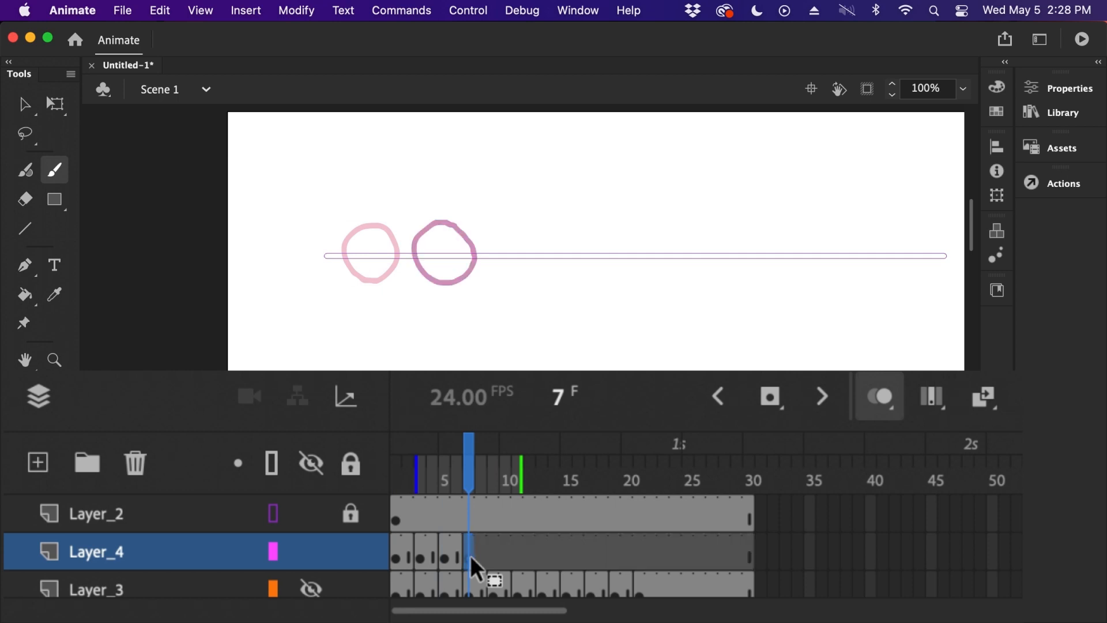
mouse_move(496, 277)
left_mouse_down()
mouse_move(470, 243)
mouse_move(522, 243)
mouse_move(490, 282)
mouse_move(482, 274)
left_mouse_up()
left_click(494, 554)
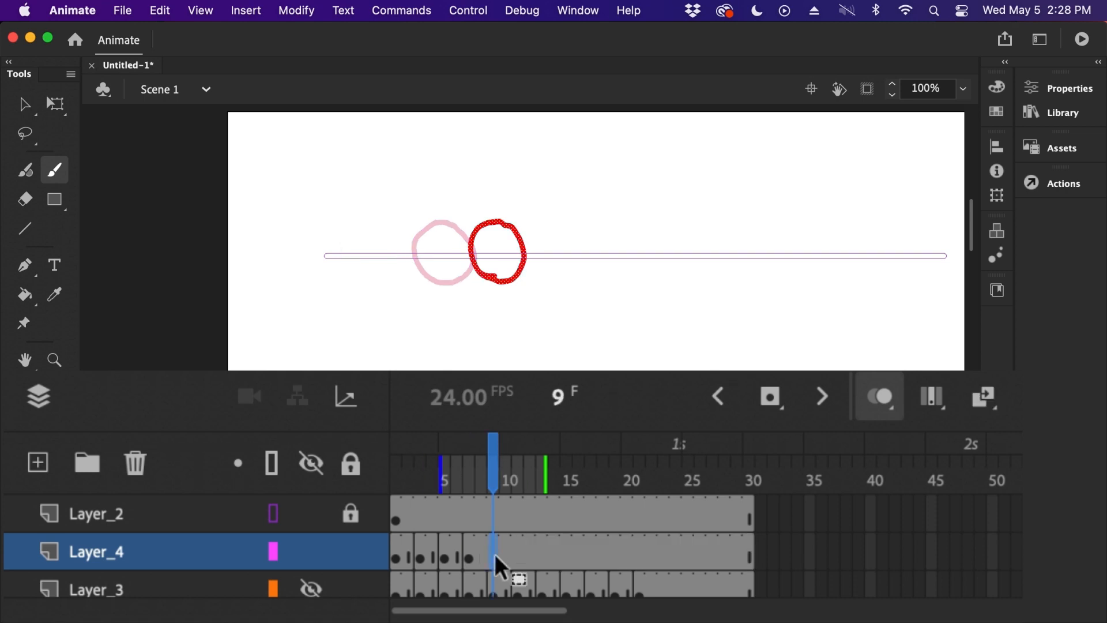
key("F7")
mouse_move(542, 281)
left_mouse_down()
mouse_move(510, 262)
mouse_move(557, 221)
mouse_move(536, 281)
left_mouse_up()
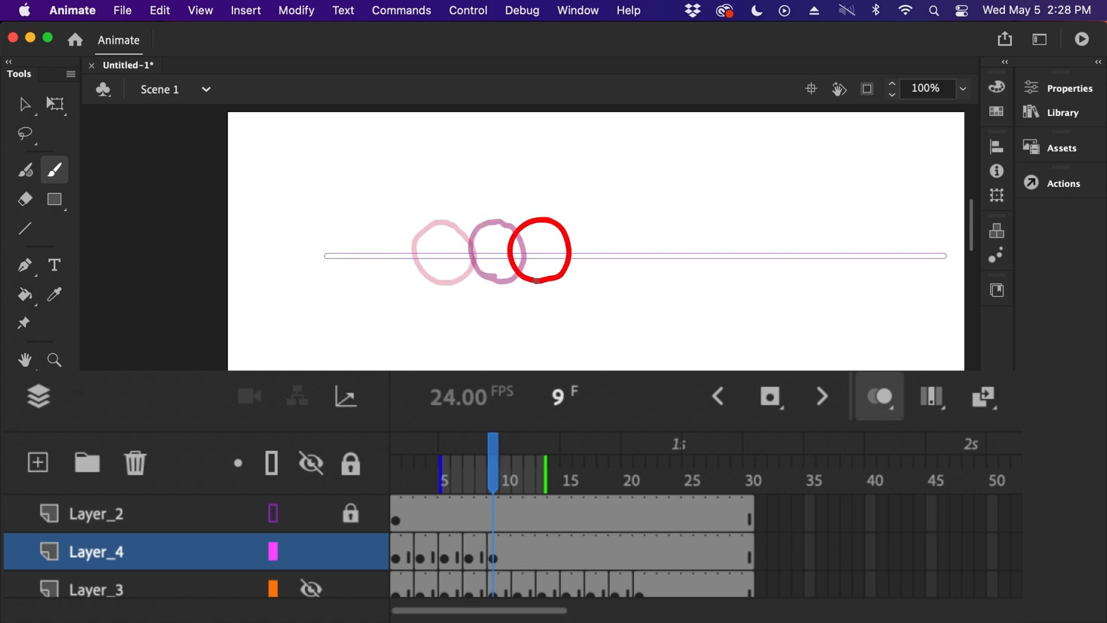
On blank keyframes at frames 11 and 13, draw one circle past a small gap and another past a gap wider than a circle.
left_click(517, 554)
key("F7")
mouse_move(613, 280)
left_mouse_down()
mouse_move(591, 245)
mouse_move(653, 249)
mouse_move(607, 272)
left_mouse_up()
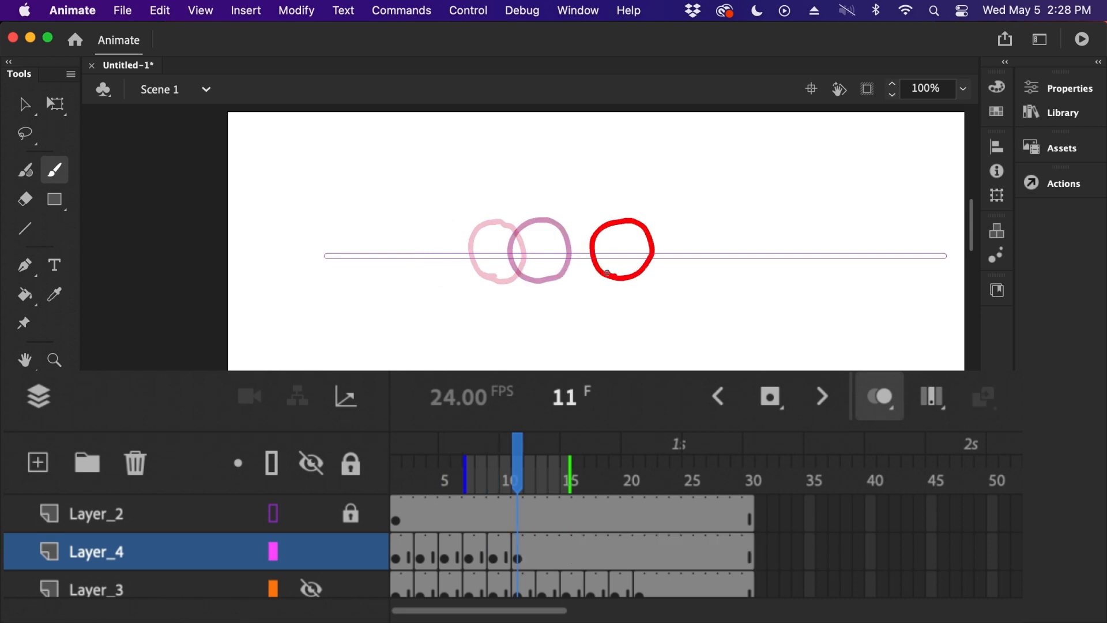
left_click(541, 555)
key("F7")
mouse_move(754, 277)
left_mouse_down()
mouse_move(724, 254)
mouse_move(775, 225)
mouse_move(758, 281)
mouse_move(746, 280)
left_mouse_up()
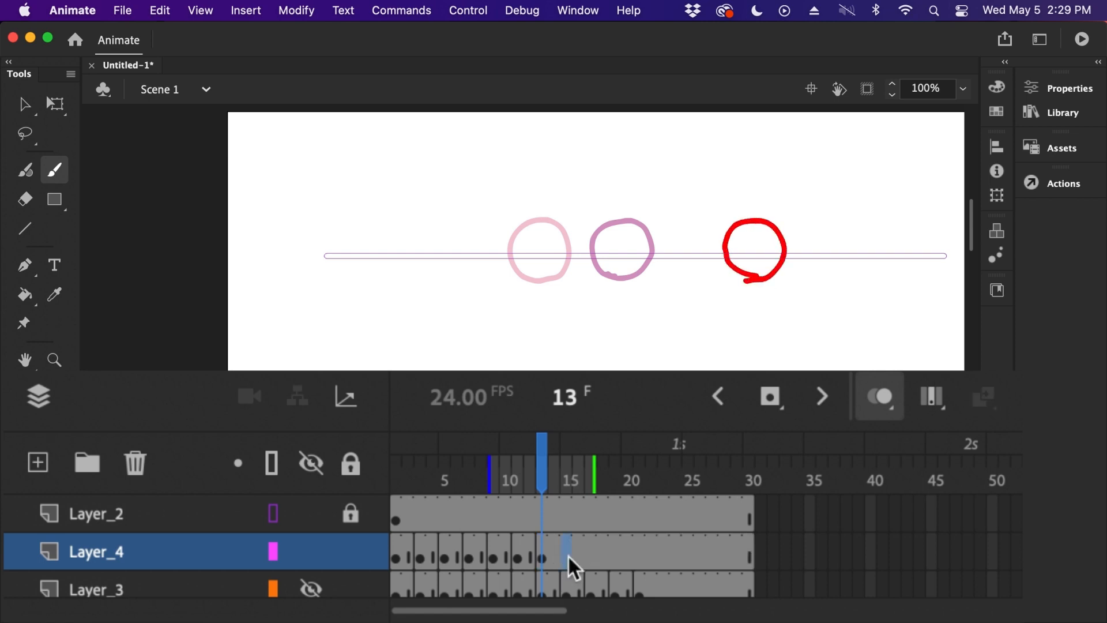
On blank keyframes at frames 15 and 17, draw circles about half a circle's width apart, the last near the guide line's end.
left_click(568, 555)
scroll(715, 312, "right", 6)
key("F7")
mouse_move(668, 293)
left_mouse_down()
mouse_move(654, 242)
mouse_move(696, 247)
mouse_move(693, 287)
mouse_move(665, 291)
left_mouse_up()
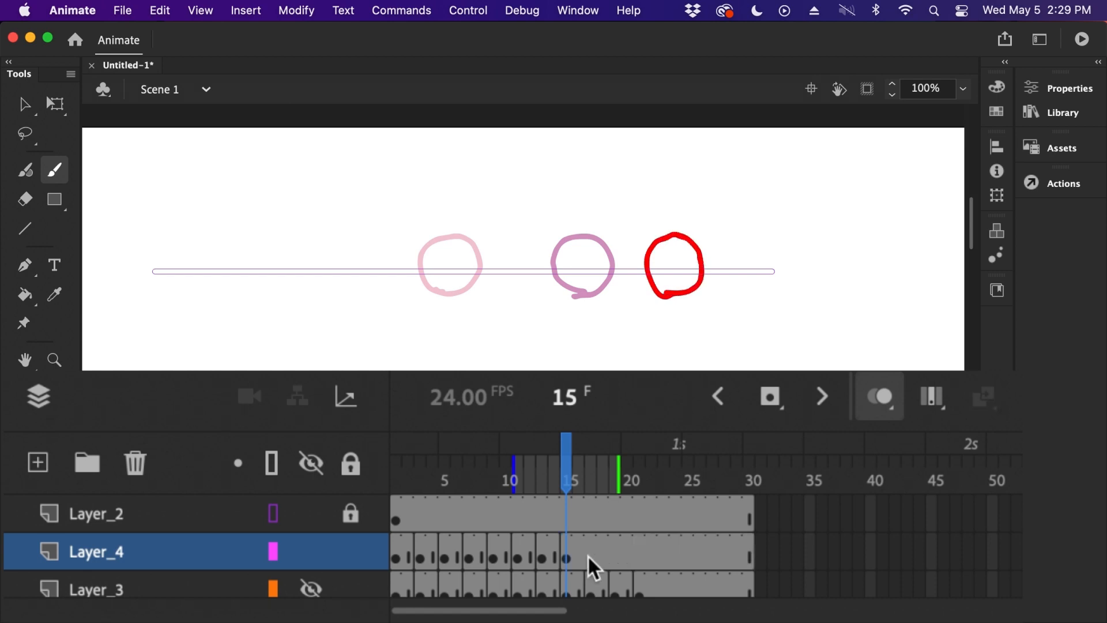
left_click(587, 555)
key("F7")
mouse_move(740, 289)
left_mouse_down()
mouse_move(784, 253)
mouse_move(745, 292)
left_mouse_up()
Play back the Layer_4 animation at 50% view, temporarily circle the early part of the path, undo the mark, and replay.
key("super+minus")
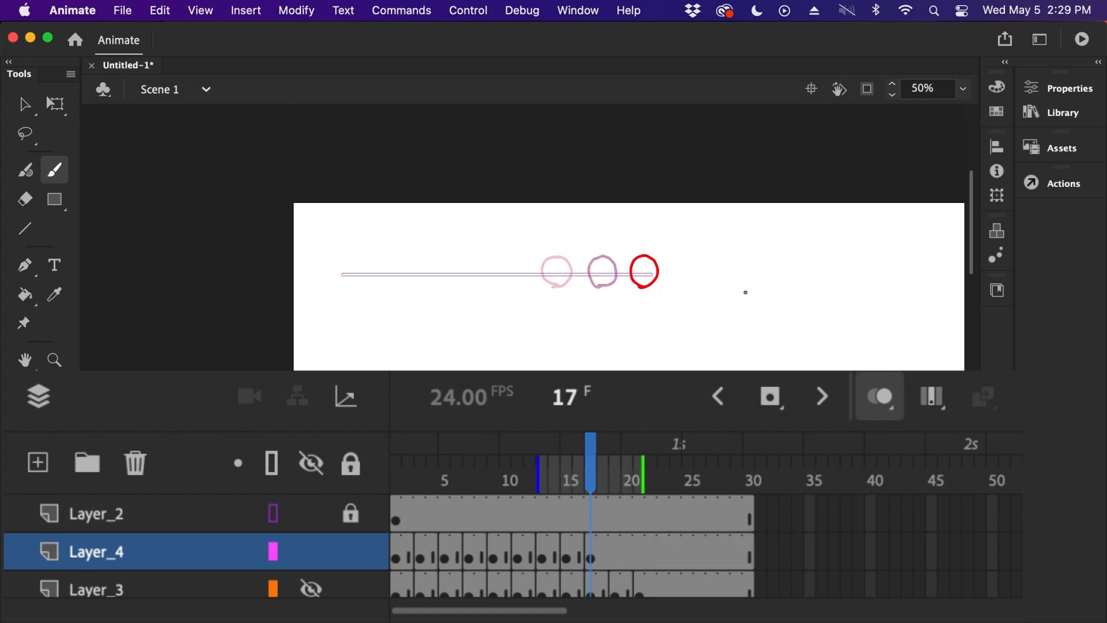
key("Return")
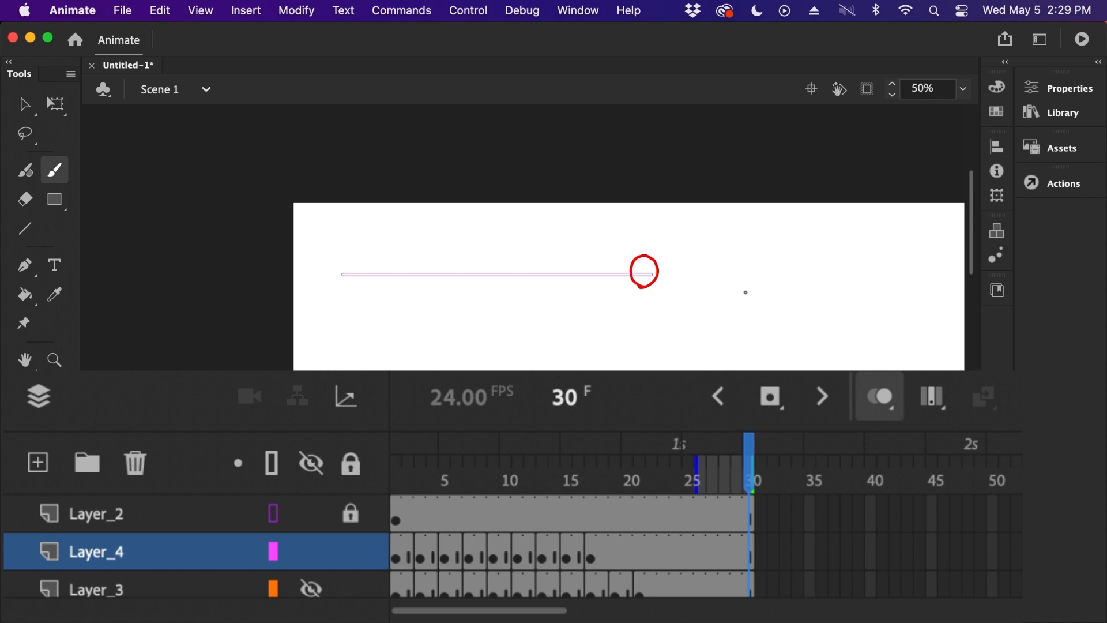
mouse_move(421, 237)
left_mouse_down()
mouse_move(380, 271)
mouse_move(447, 229)
mouse_move(411, 238)
left_mouse_up()
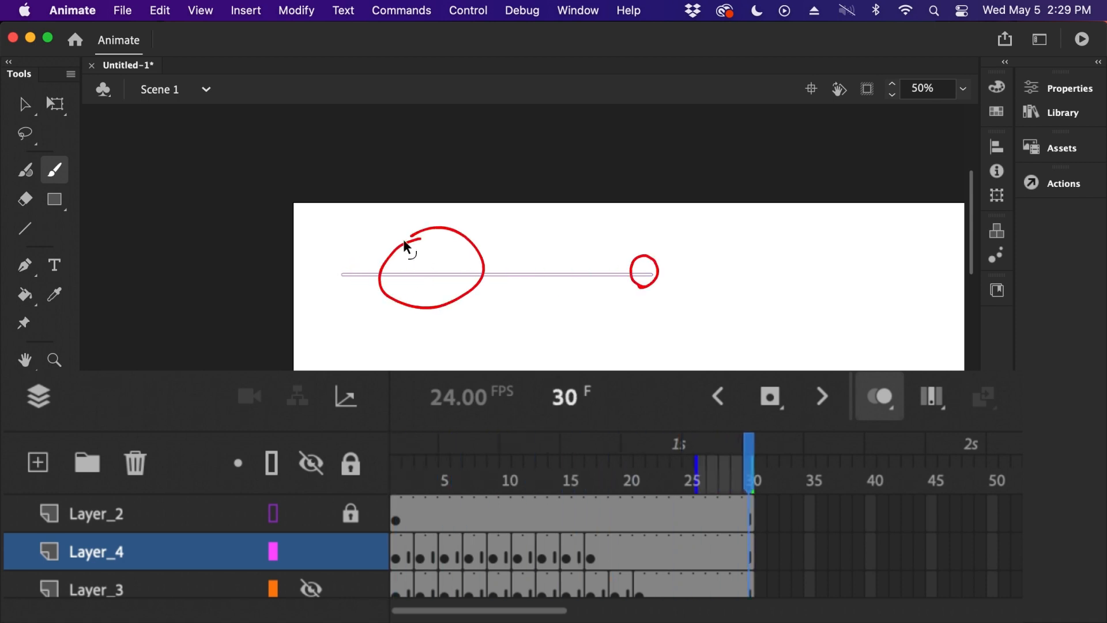
key("super+z")
key("Return")
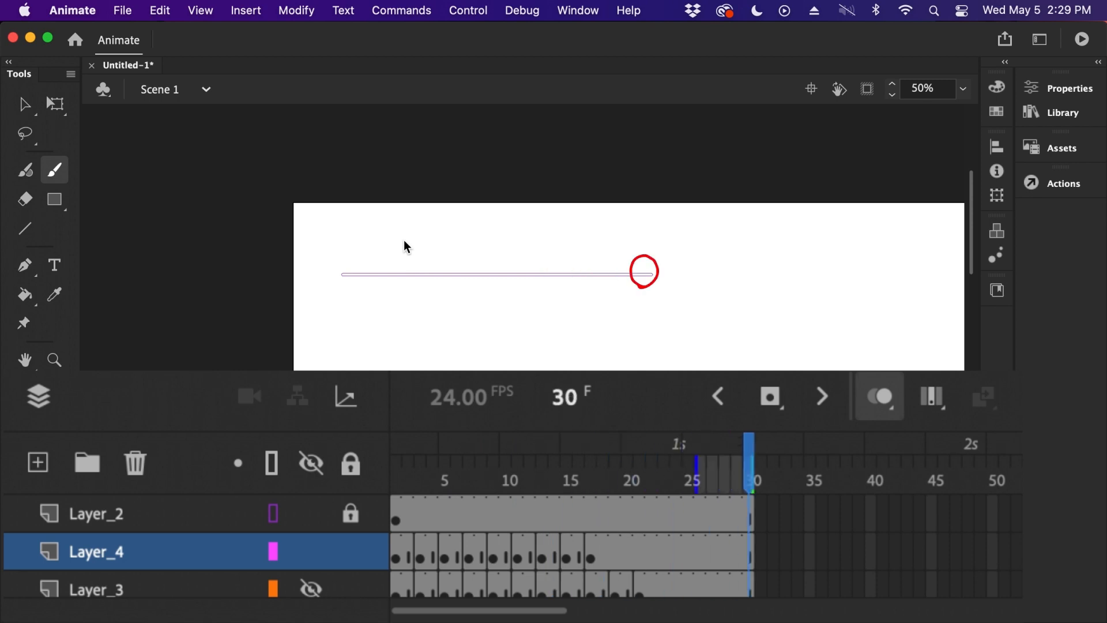
Hide Layer_4, add a new layer above it, and select the new layer's frame 1.
scroll(710, 250, "down", 3)
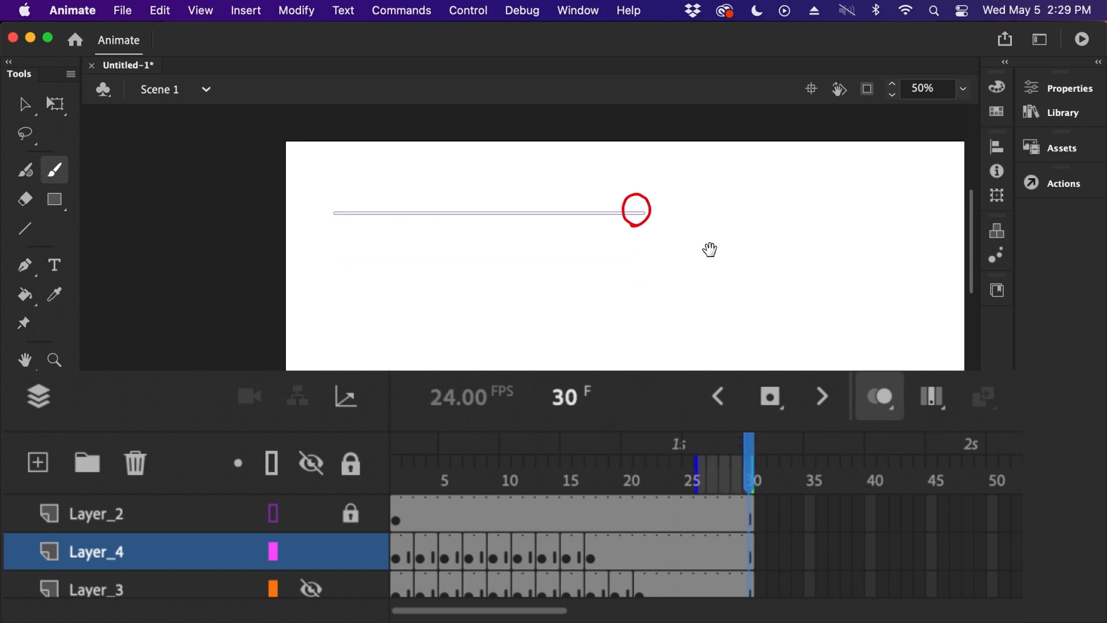
left_click(311, 553)
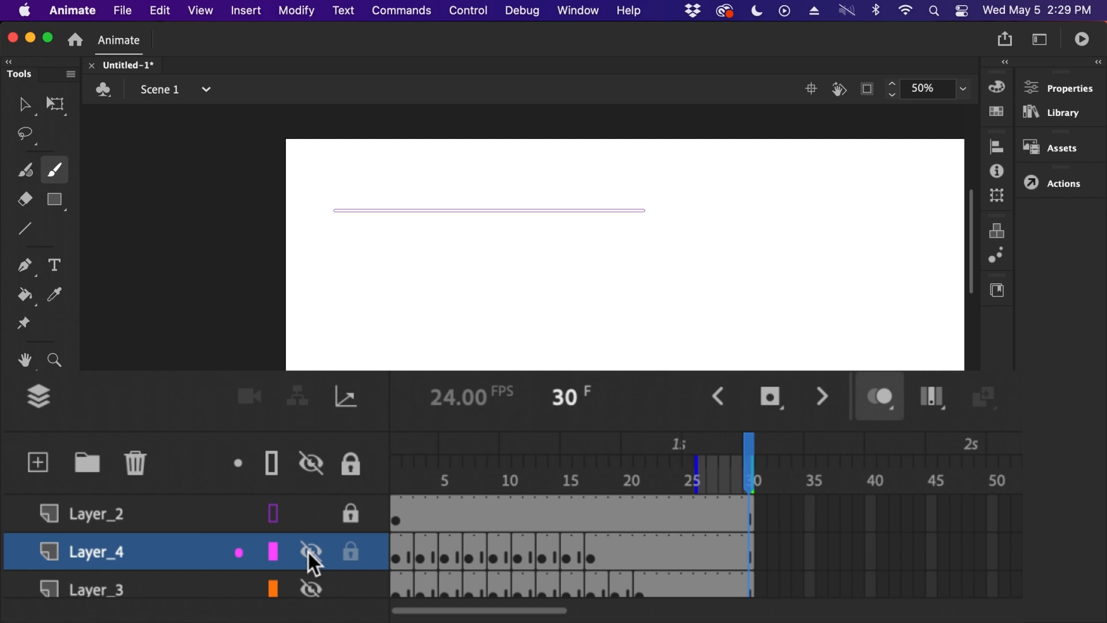
left_click(109, 553)
left_click(46, 463)
left_click(393, 553)
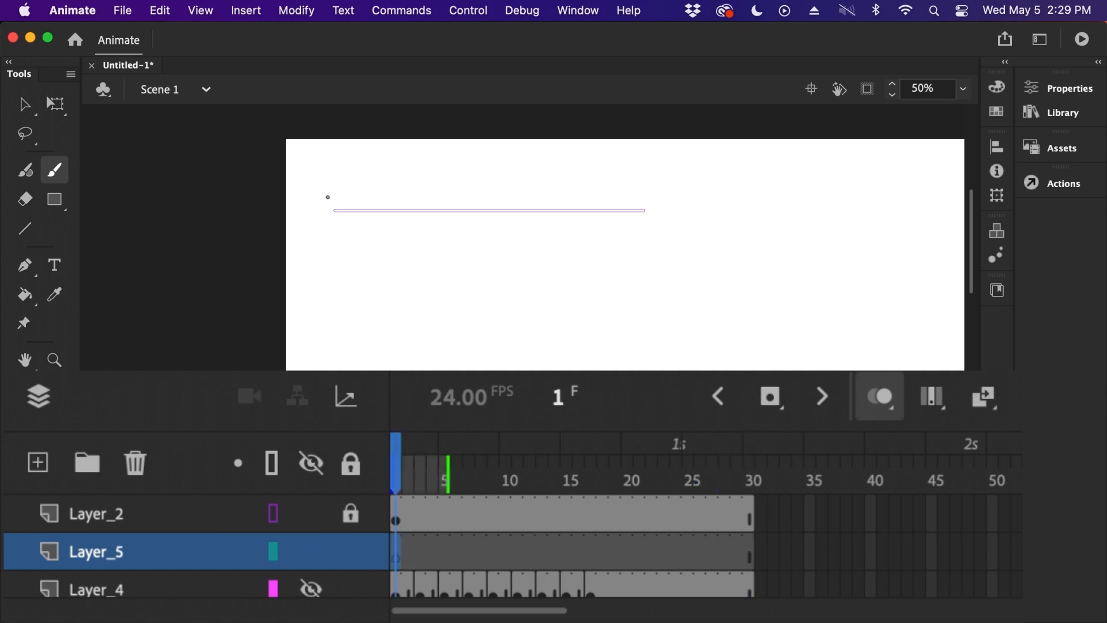
left_click_drag(327, 198, 326, 201)
key("super+z")
left_click_drag(648, 204, 648, 212)
key("super+z")
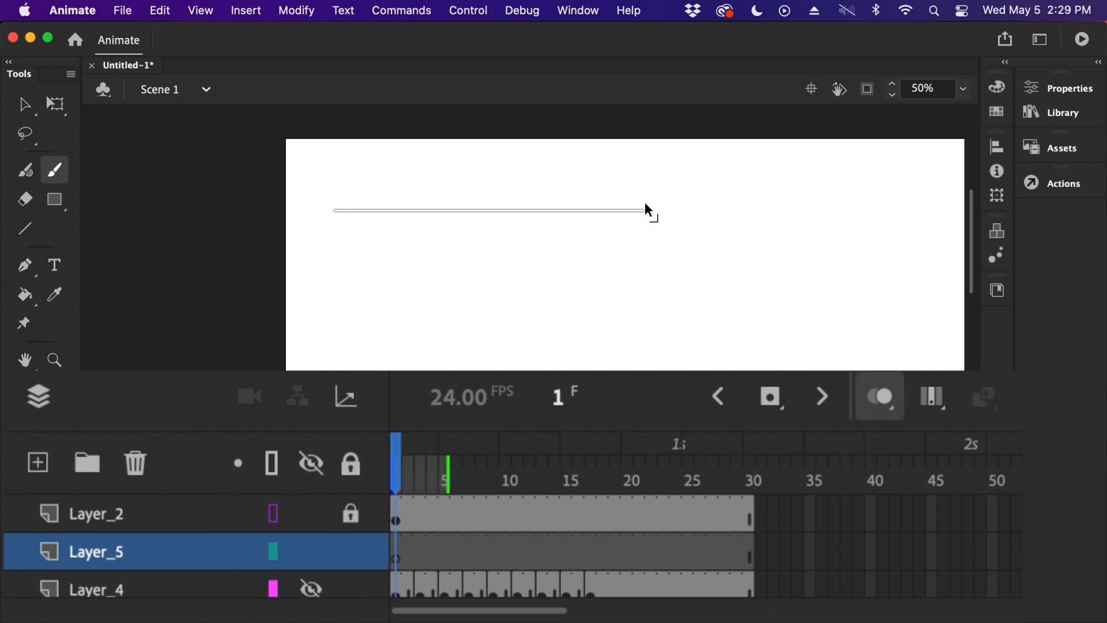
Sketch a red spacing chart on the guide line: an oval with clustered vertical ticks at each end and one tick mid-line.
mouse_move(364, 190)
left_mouse_down()
mouse_move(332, 207)
mouse_move(384, 225)
mouse_move(411, 214)
mouse_move(410, 201)
mouse_move(361, 192)
mouse_move(344, 227)
mouse_move(388, 239)
left_mouse_up()
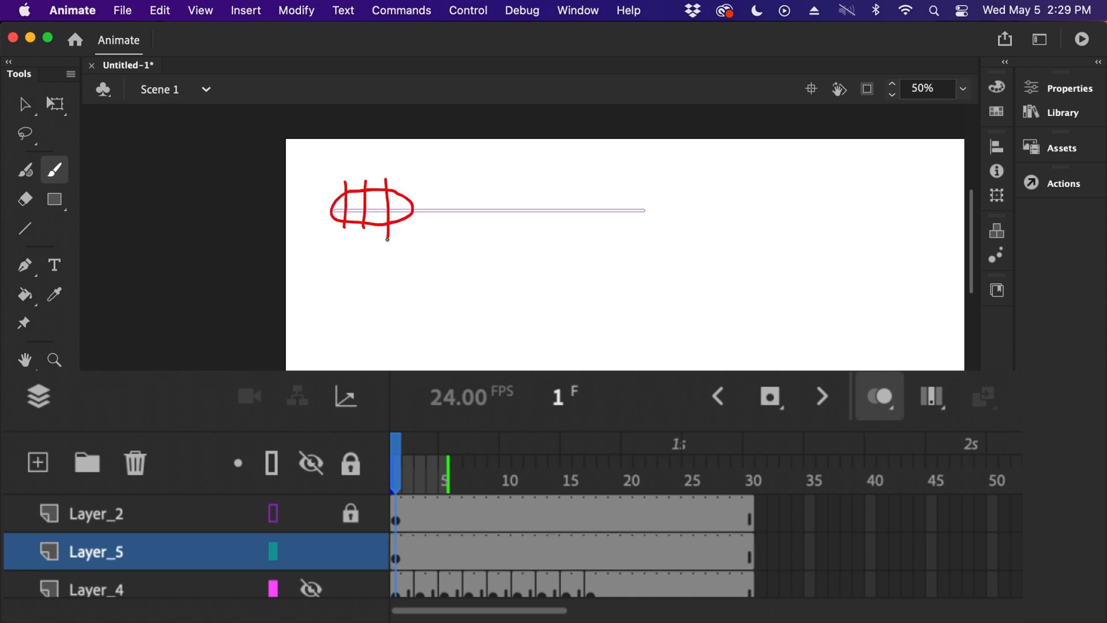
left_click_drag(481, 185, 480, 236)
mouse_move(610, 188)
left_mouse_down()
mouse_move(556, 198)
mouse_move(587, 230)
mouse_move(661, 211)
mouse_move(579, 243)
mouse_move(605, 234)
left_mouse_up()
left_click_drag(637, 175, 636, 240)
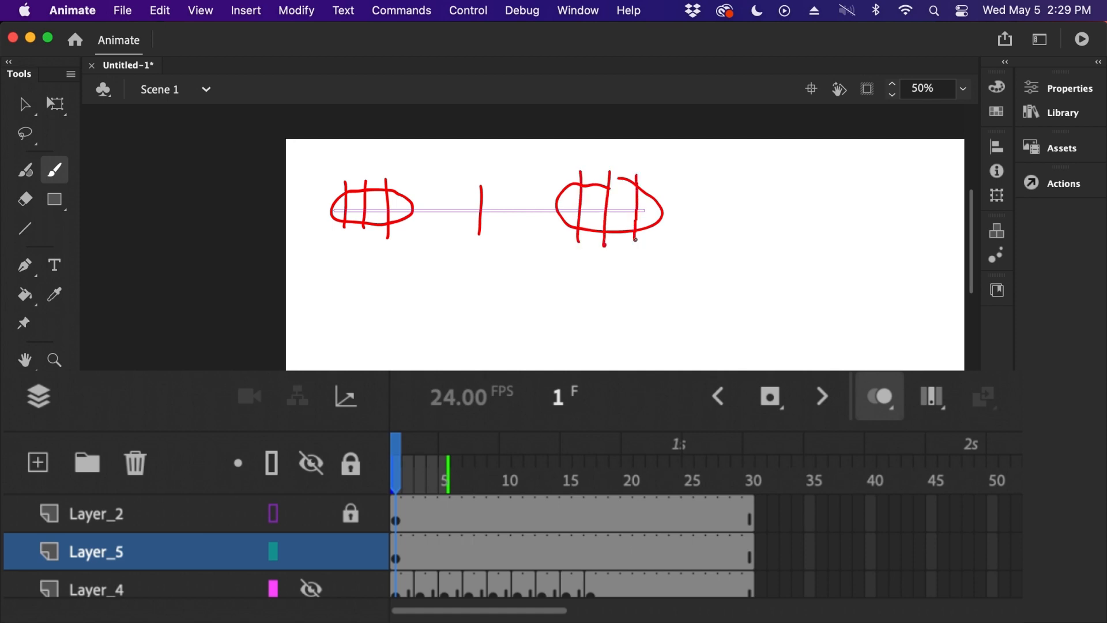
left_click_drag(647, 182, 644, 237)
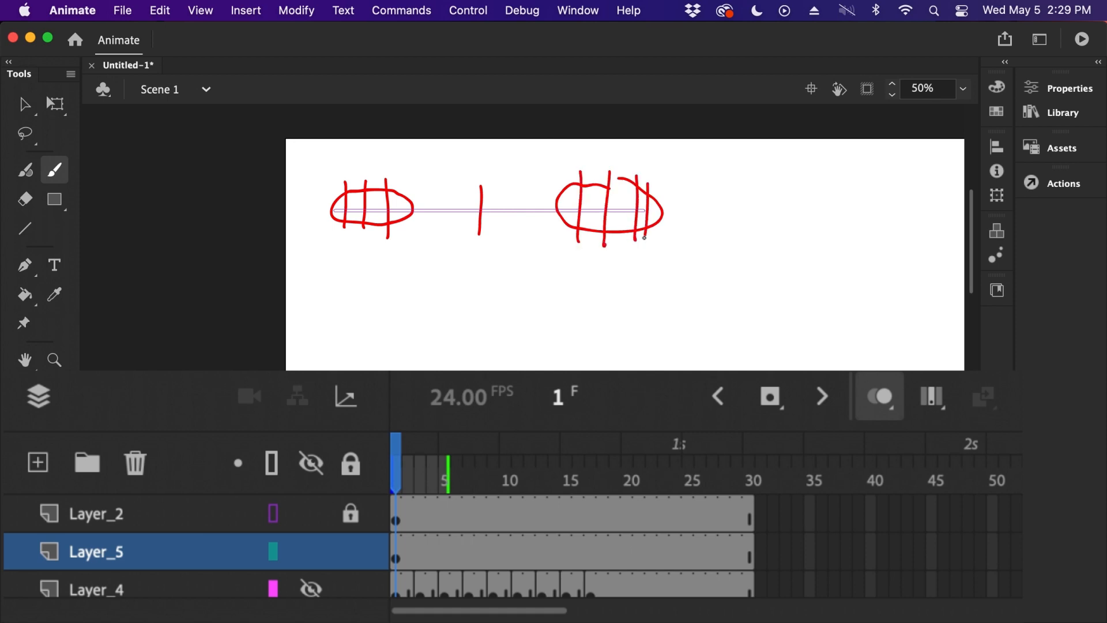